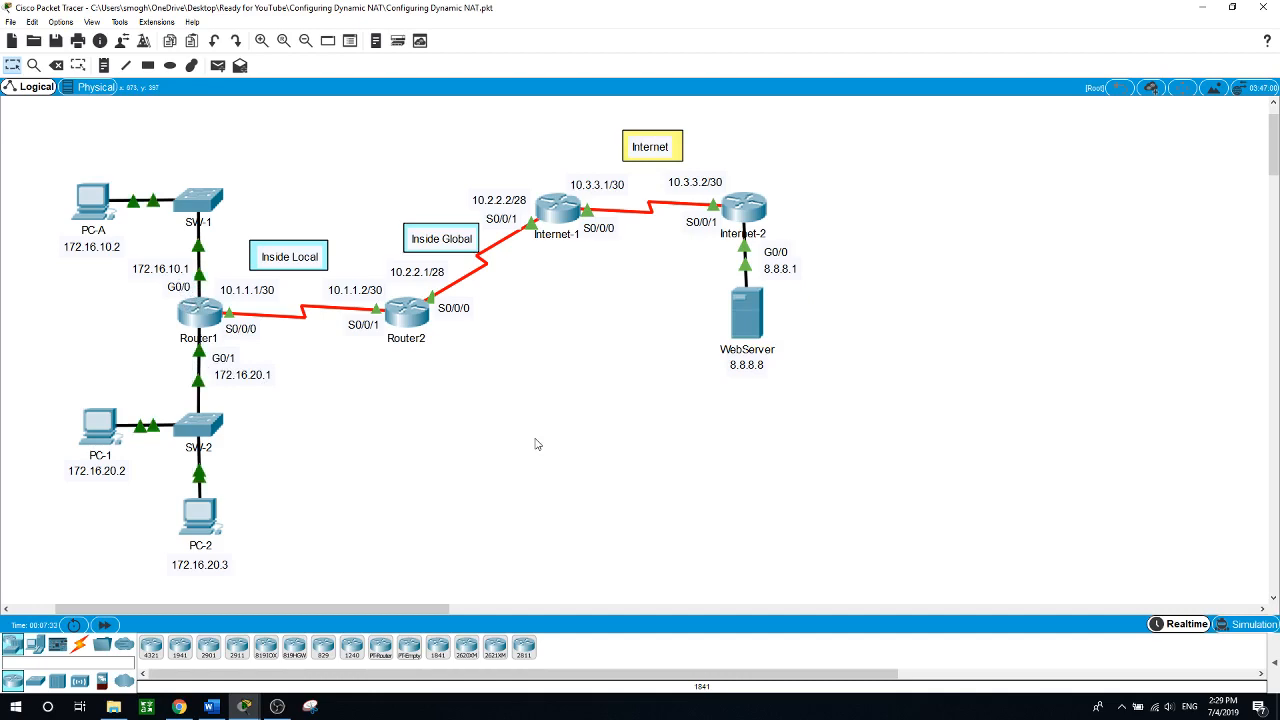
Open Router2's command line and bring up its user EXEC prompt
click(397, 330)
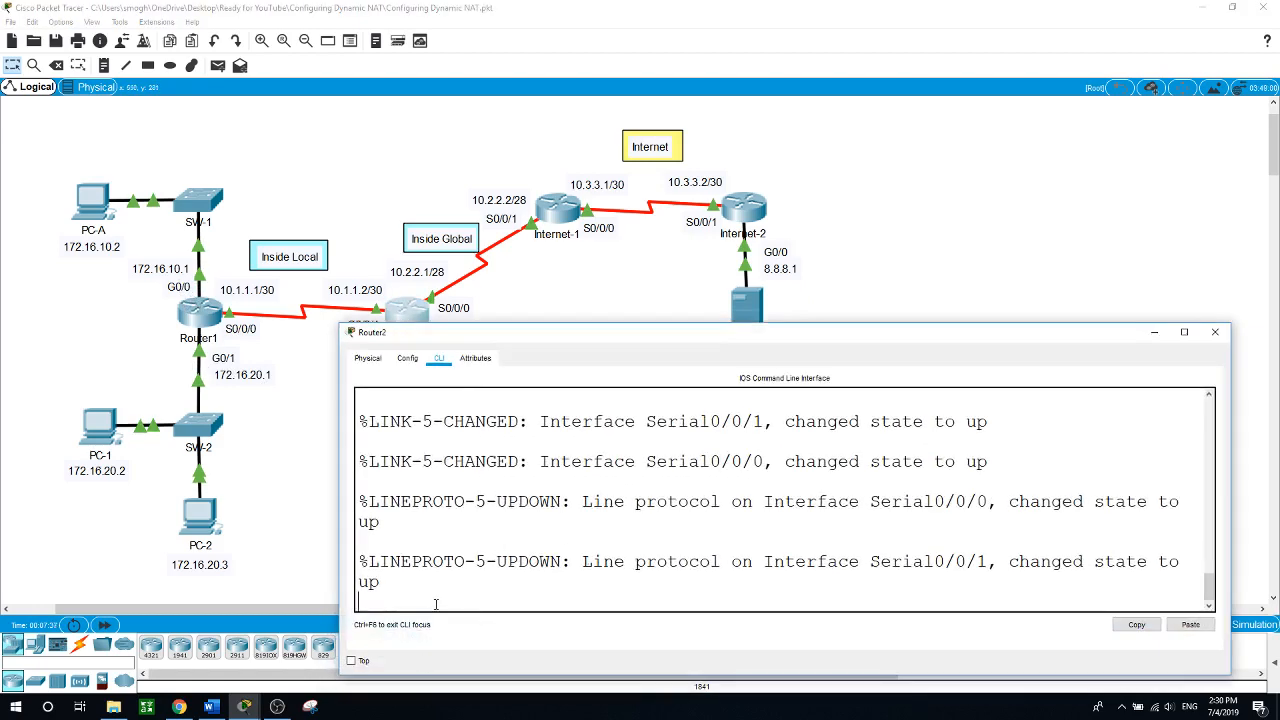
key(Return)
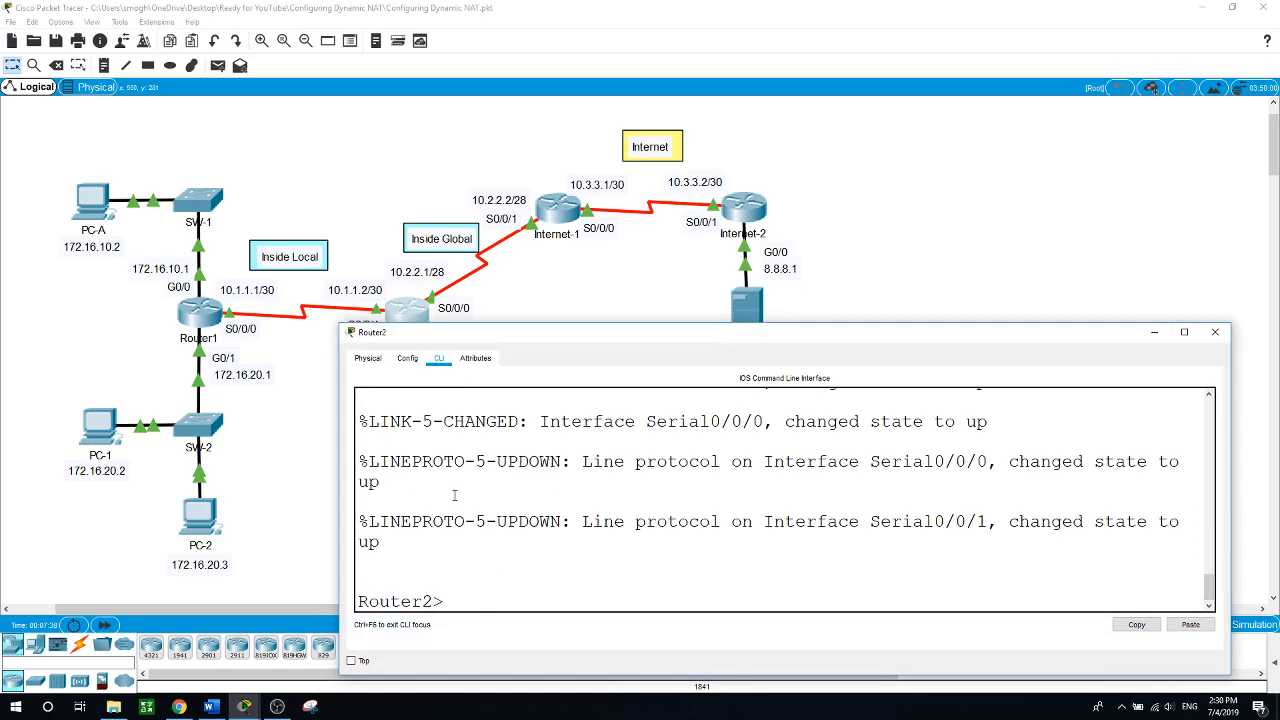
click(583, 305)
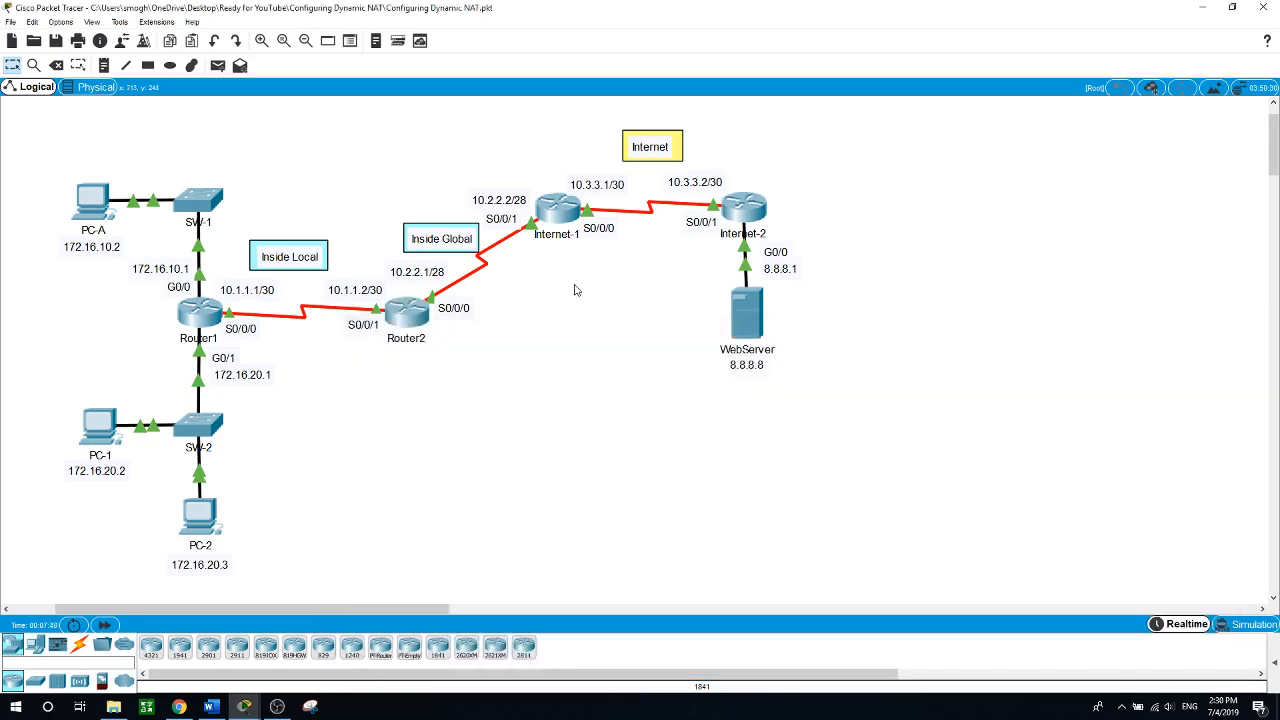
Check the WebServer's static IP address, subnet mask and default gateway in its IP configuration
click(745, 321)
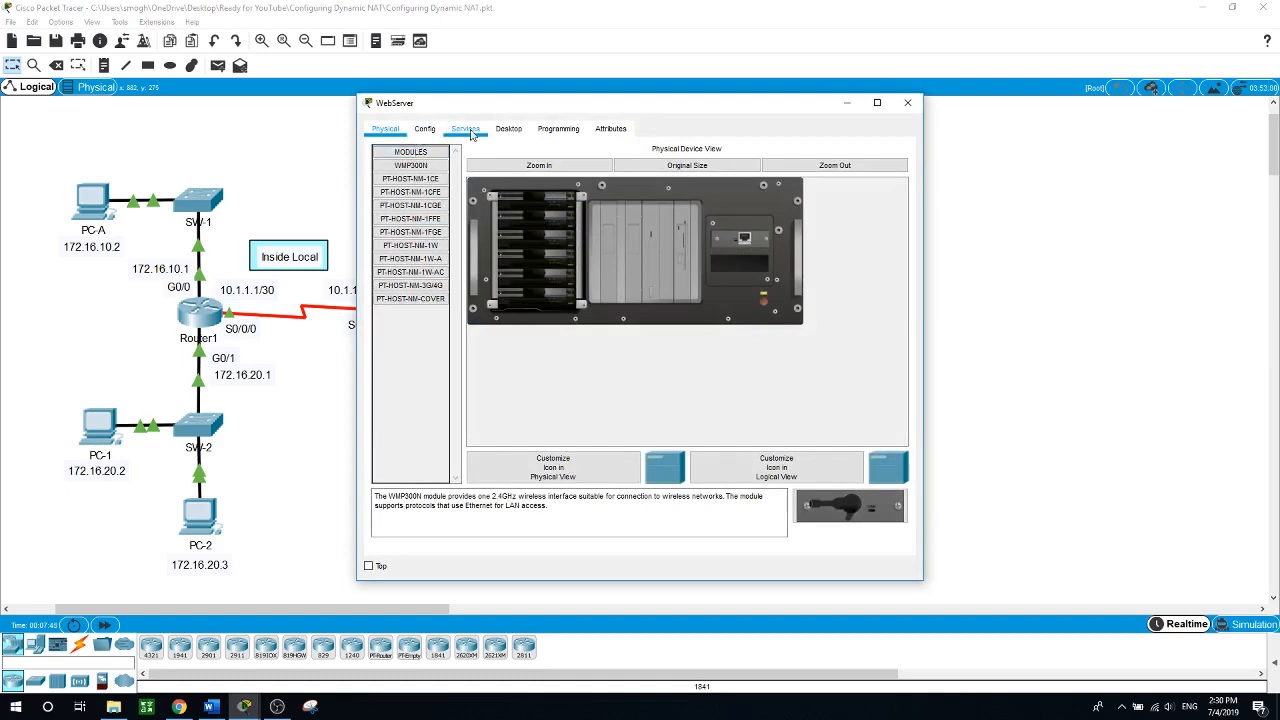
click(508, 128)
click(440, 178)
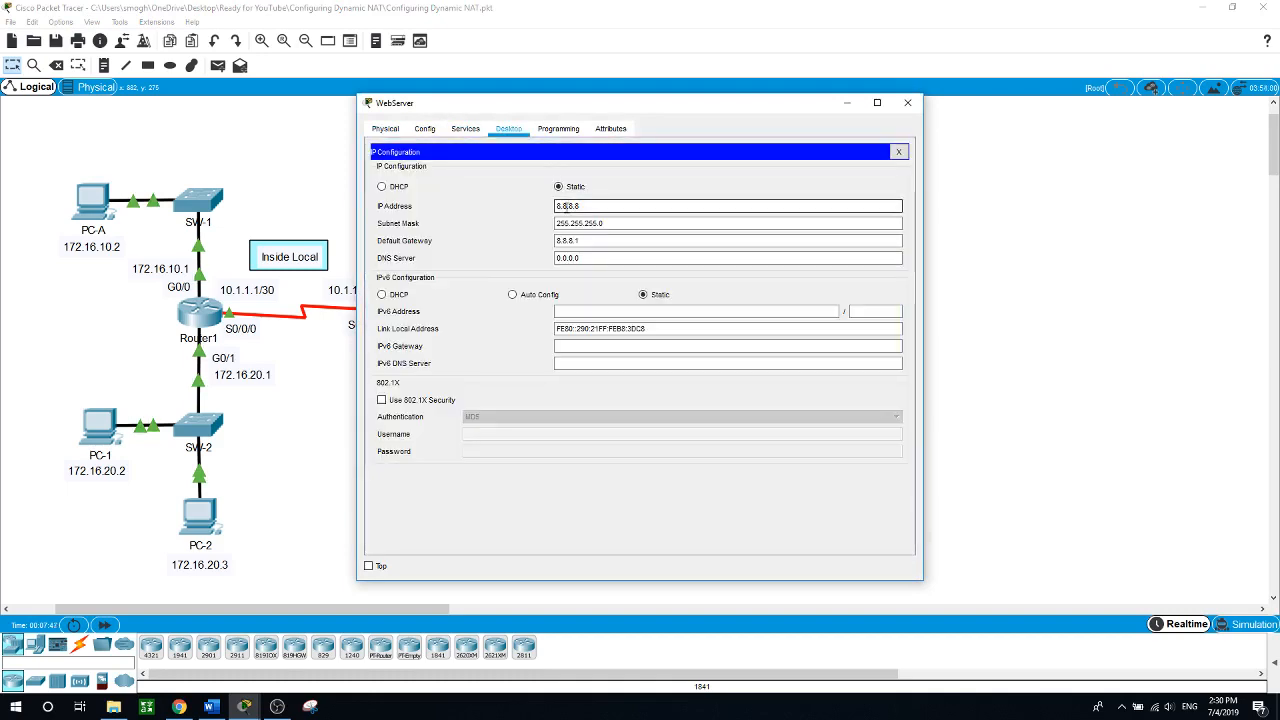
click(1000, 268)
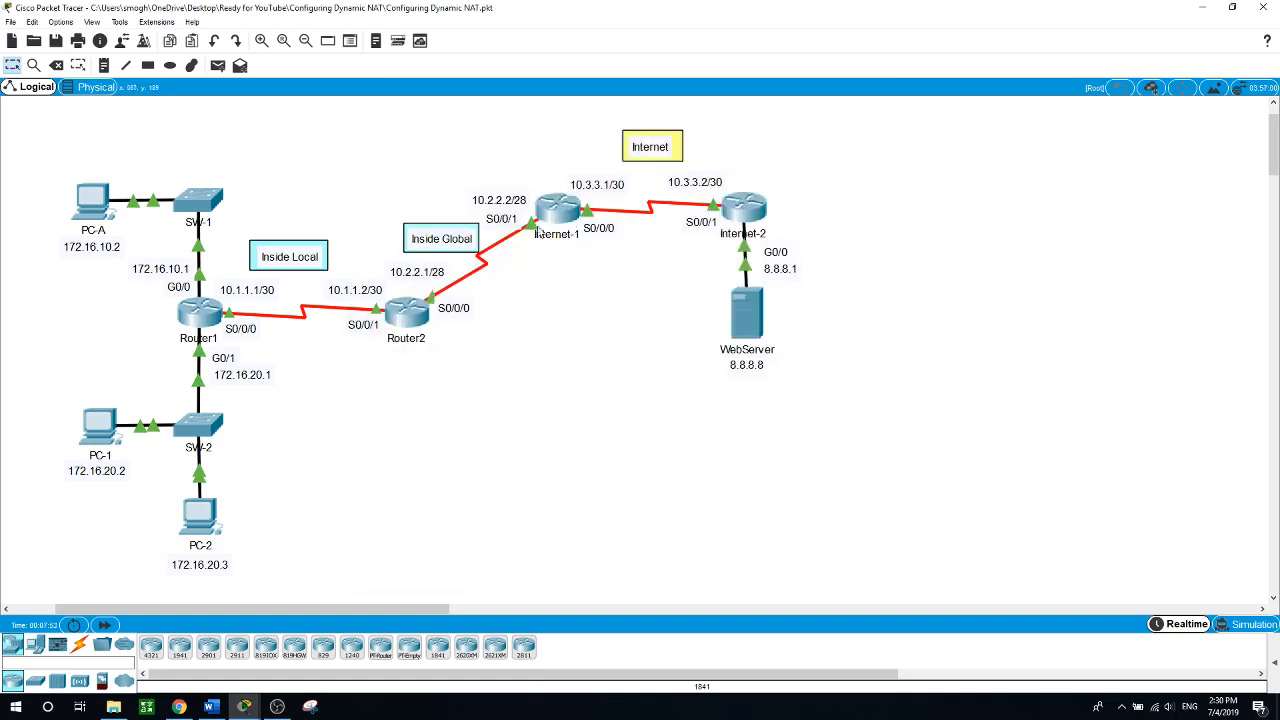
Return to Router2's command line and enter privileged mode and global configuration mode
click(415, 318)
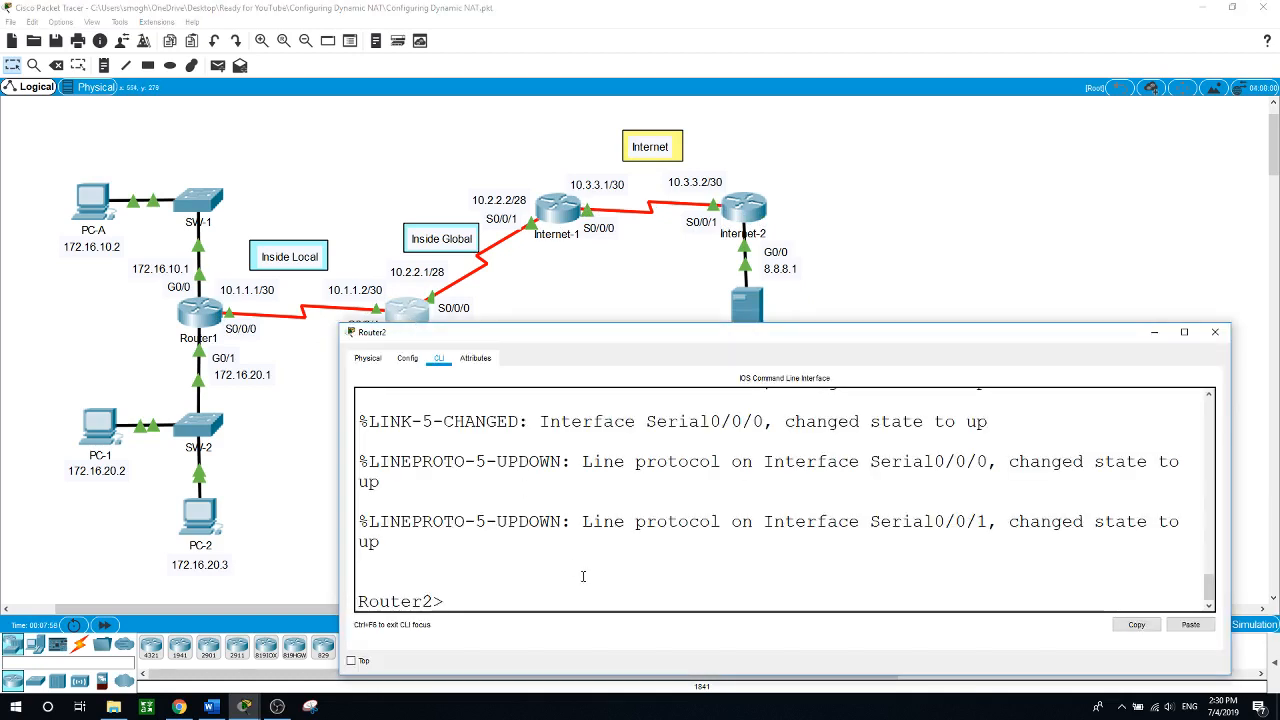
text(en)
key(Return)
text(conf t)
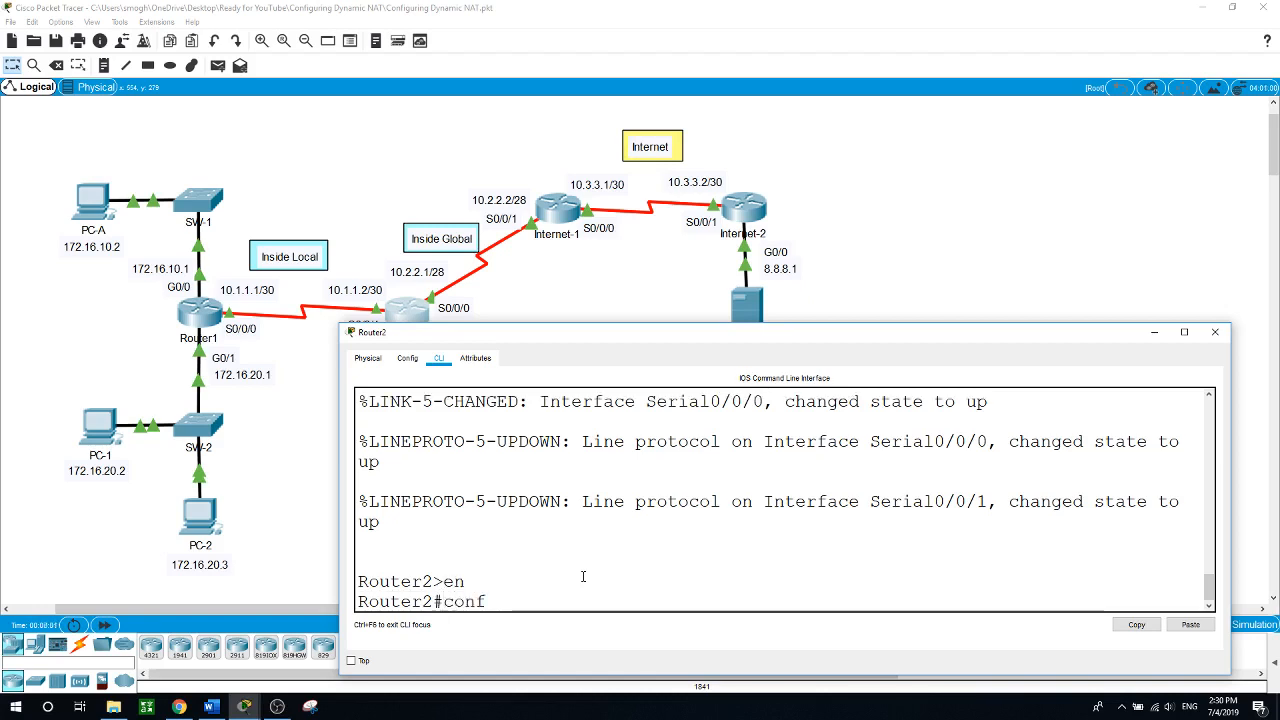
key(Return)
Create access list 1 on Router2 permitting network 172.16.0.0 with wildcard mask 0.0.255.255
text(ac)
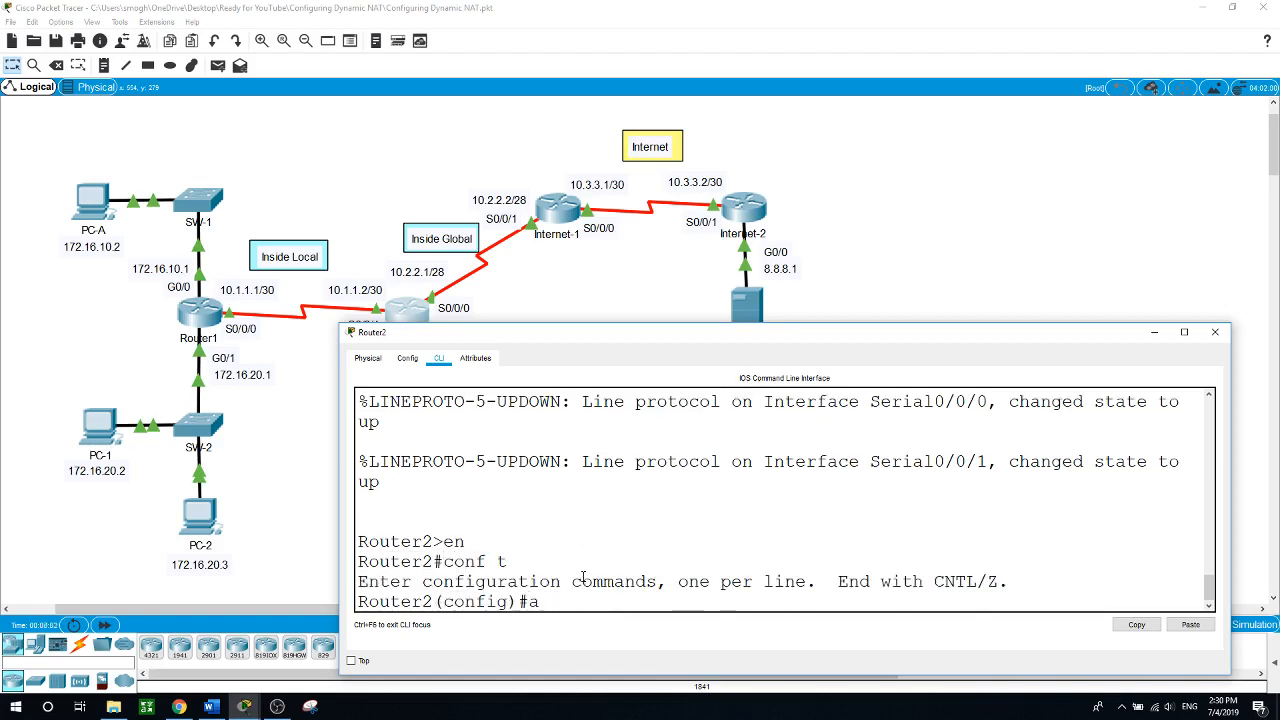
key(Tab)
text(1 per)
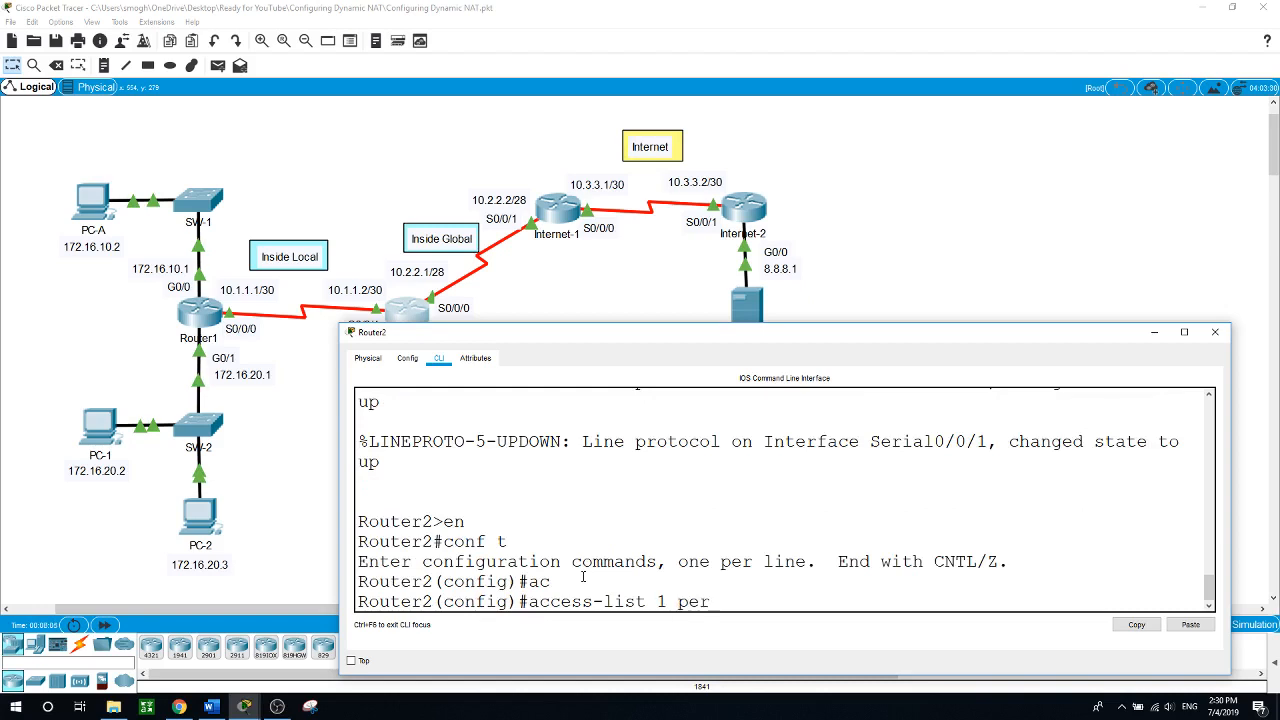
key(Tab)
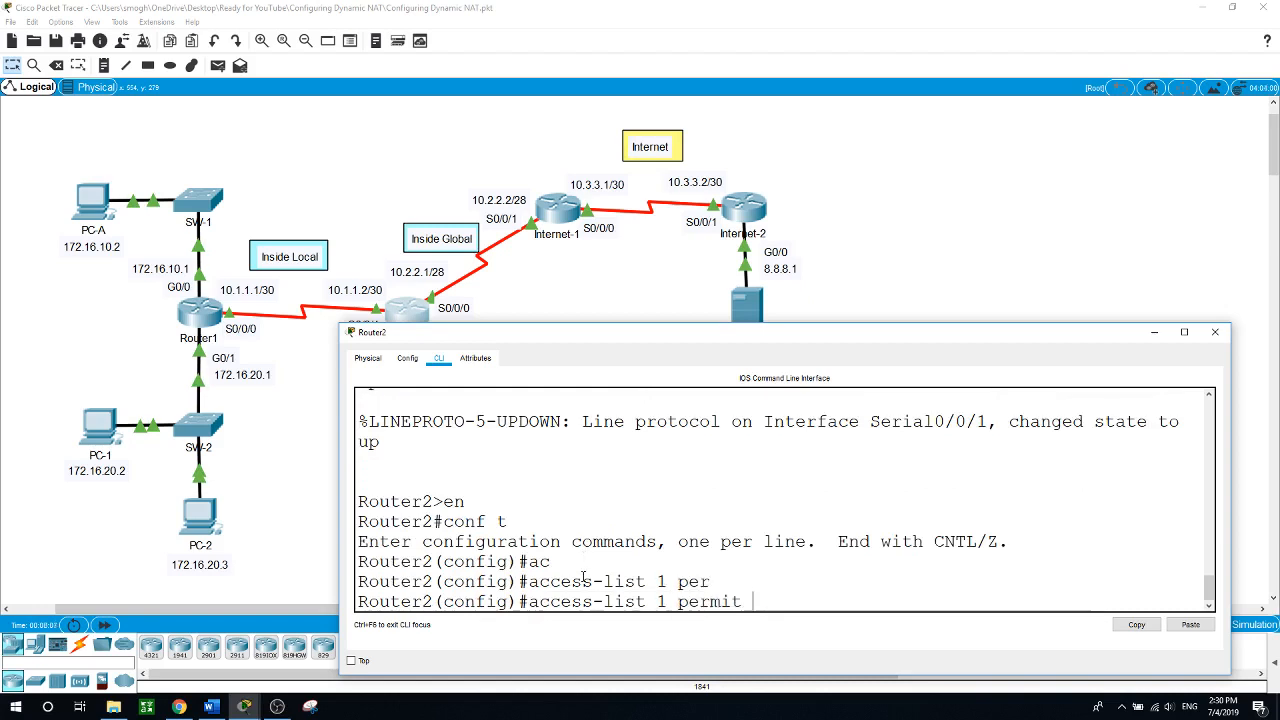
text(172.16.0.0)
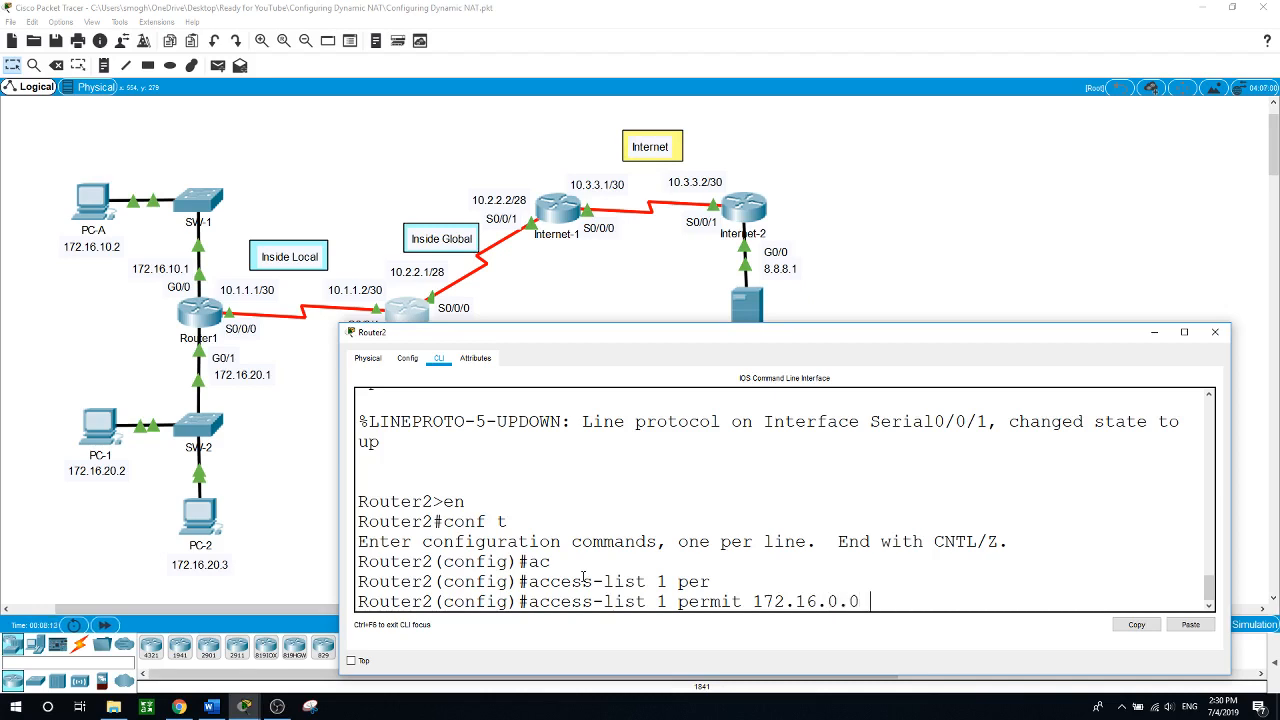
text( 0.0.255.255)
key(Return)
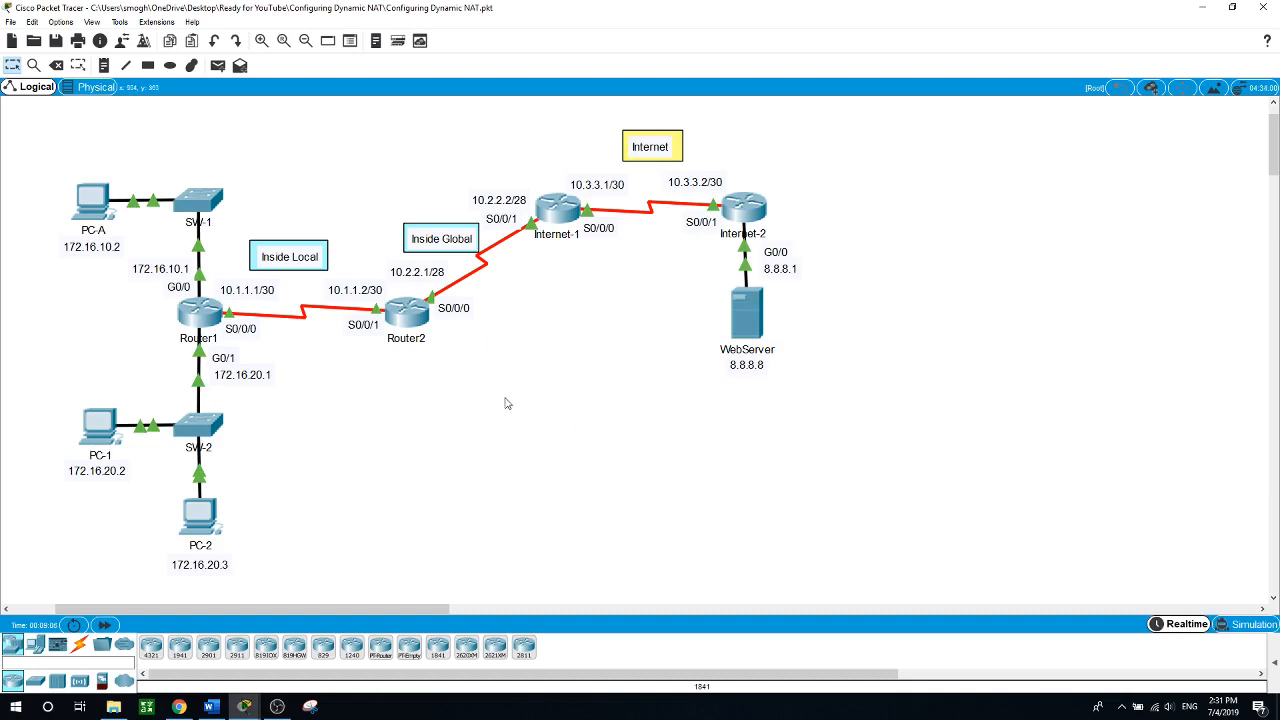
Define a NAT pool named POOL on Router2 from 10.2.2.1 to 10.2.2.3 with netmask 255.255.255.240
click(406, 316)
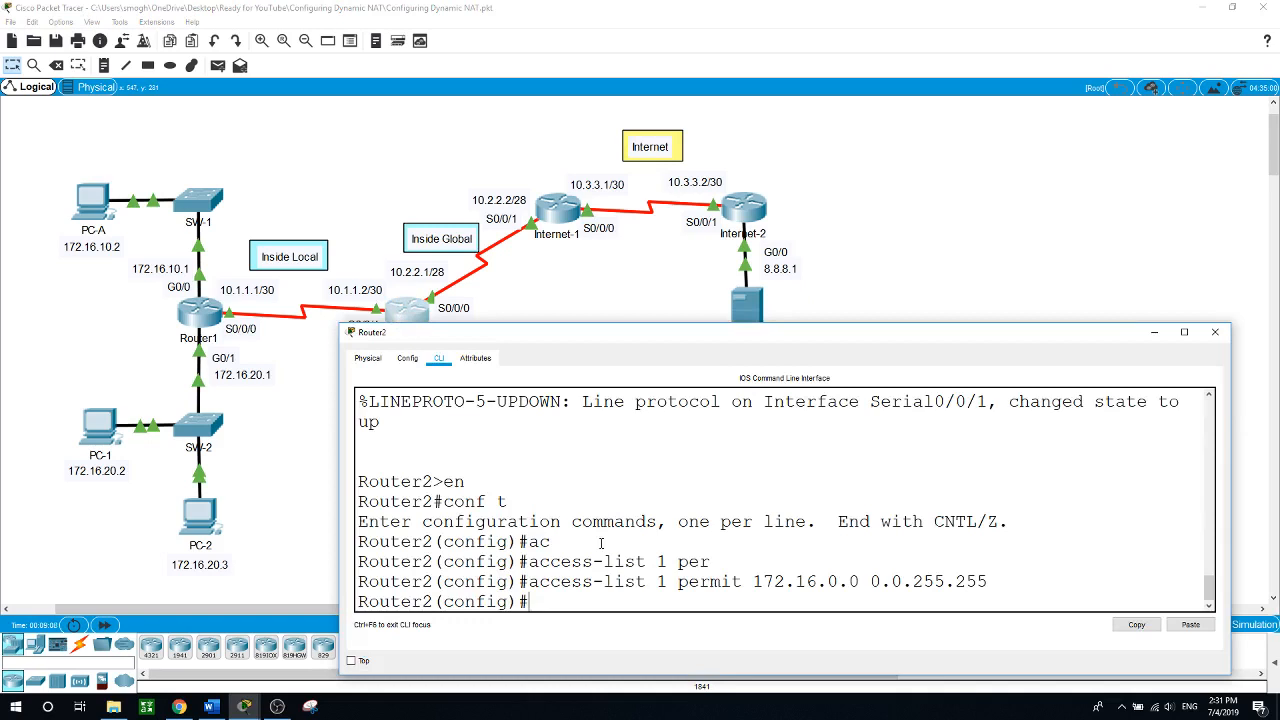
text(ip nat pool POOL)
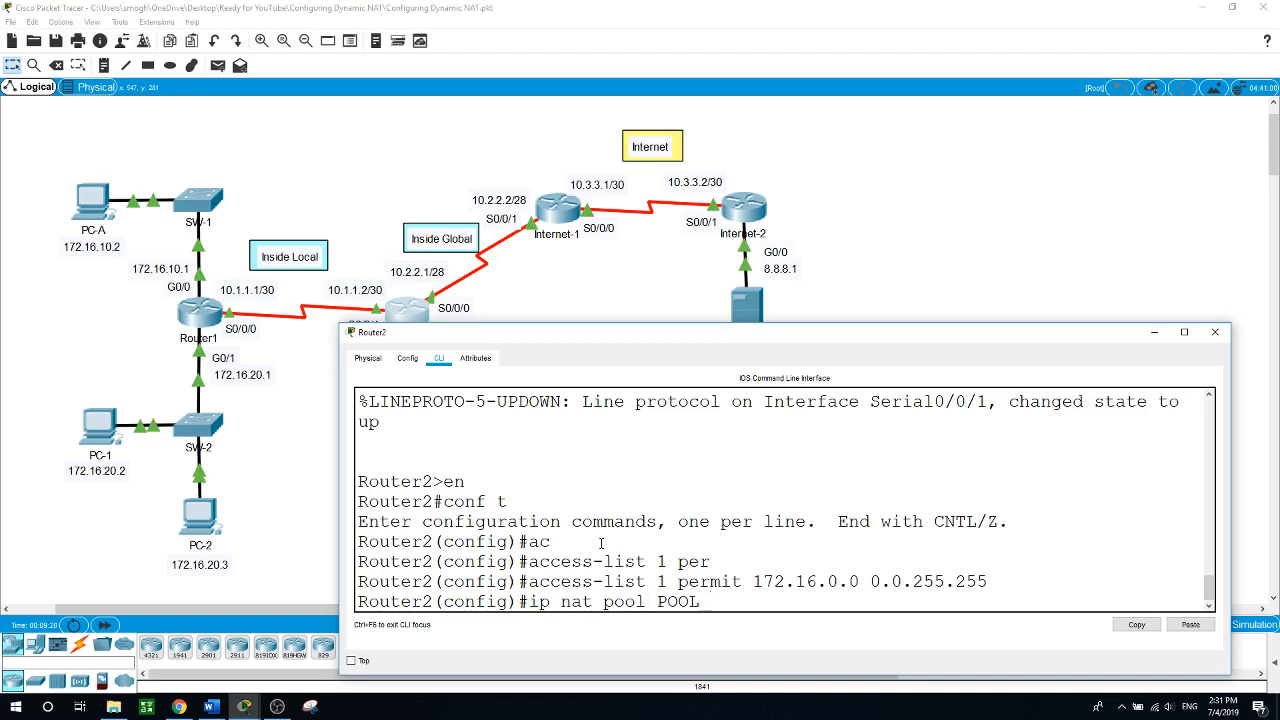
text( 10.2.2.1 10.2.2.3 ne)
key(Tab)
text(255.25)
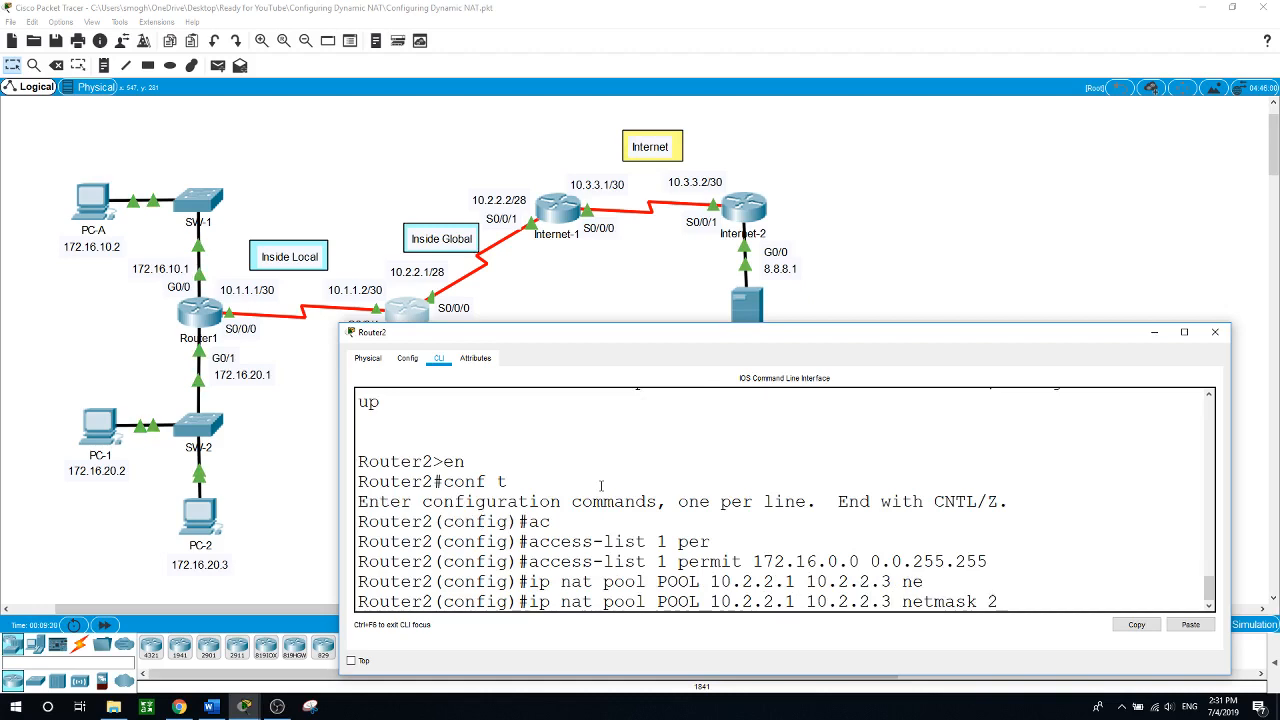
text(55.255.255.)
text(24)
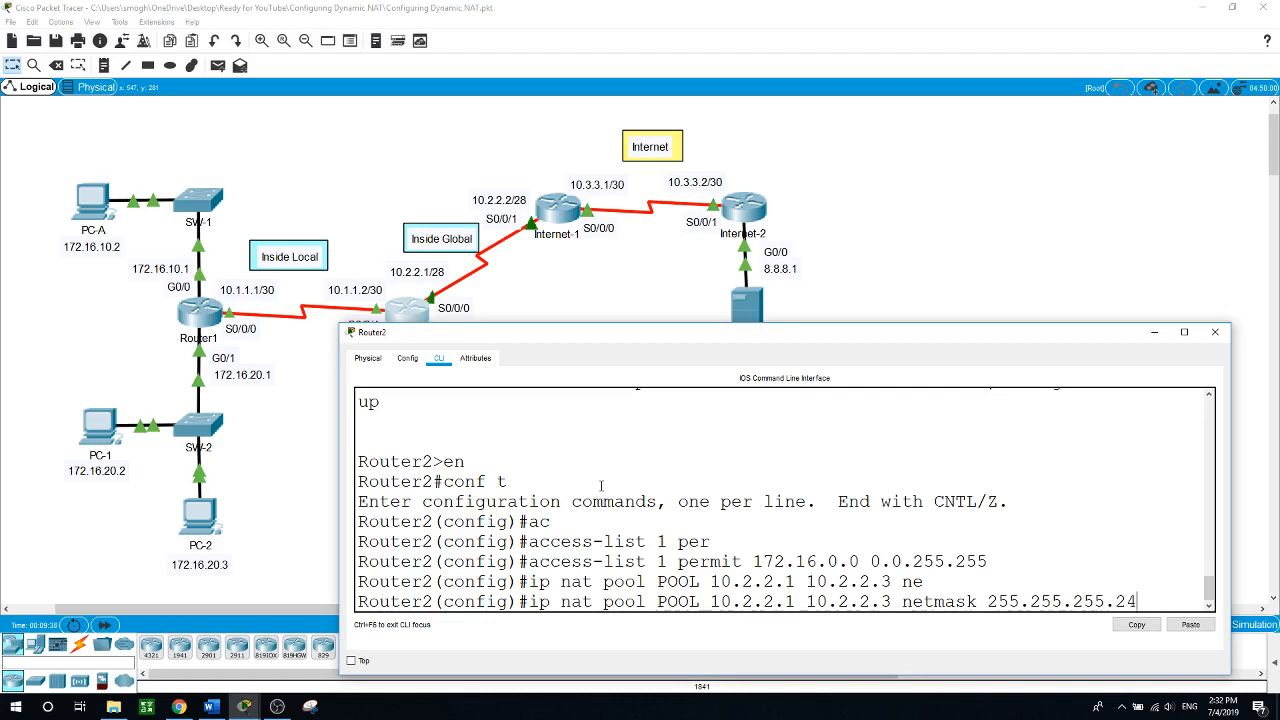
text(0)
key(Return)
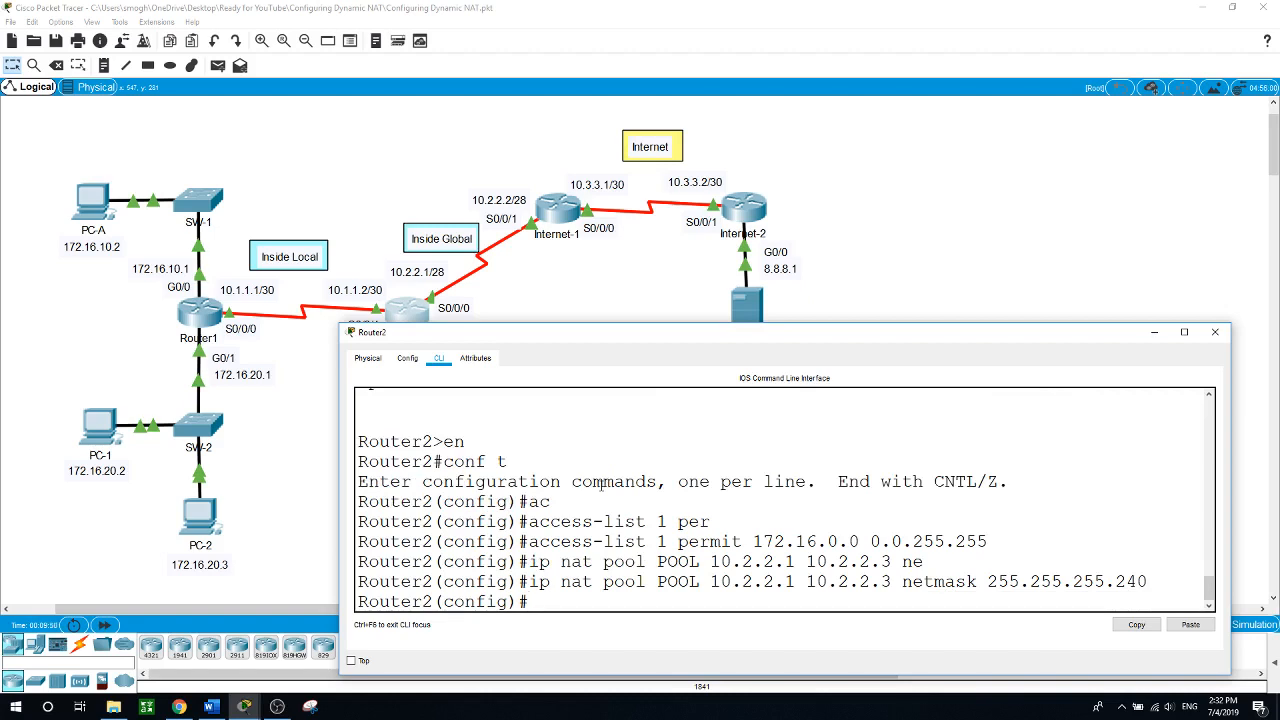
Bind access list 1 to the pool POOL as the NAT inside source translation on Router2
text(ip nat ins)
key(Tab)
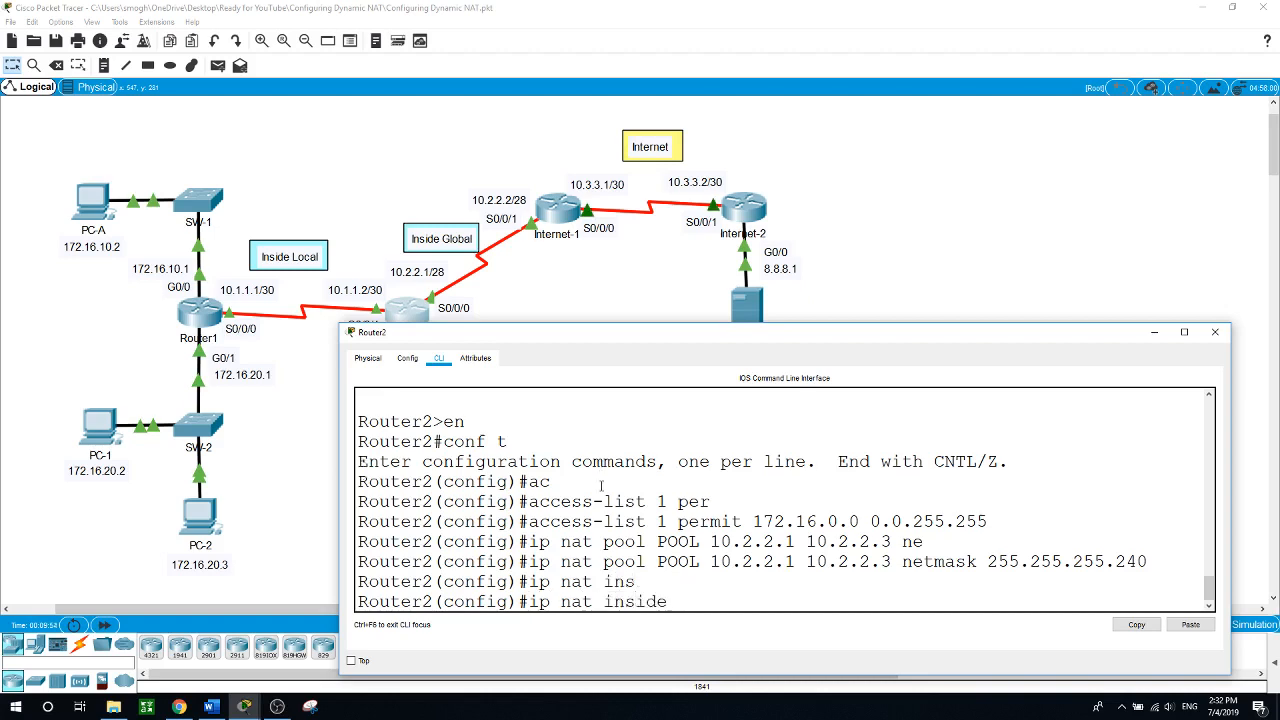
text(sour)
key(Tab)
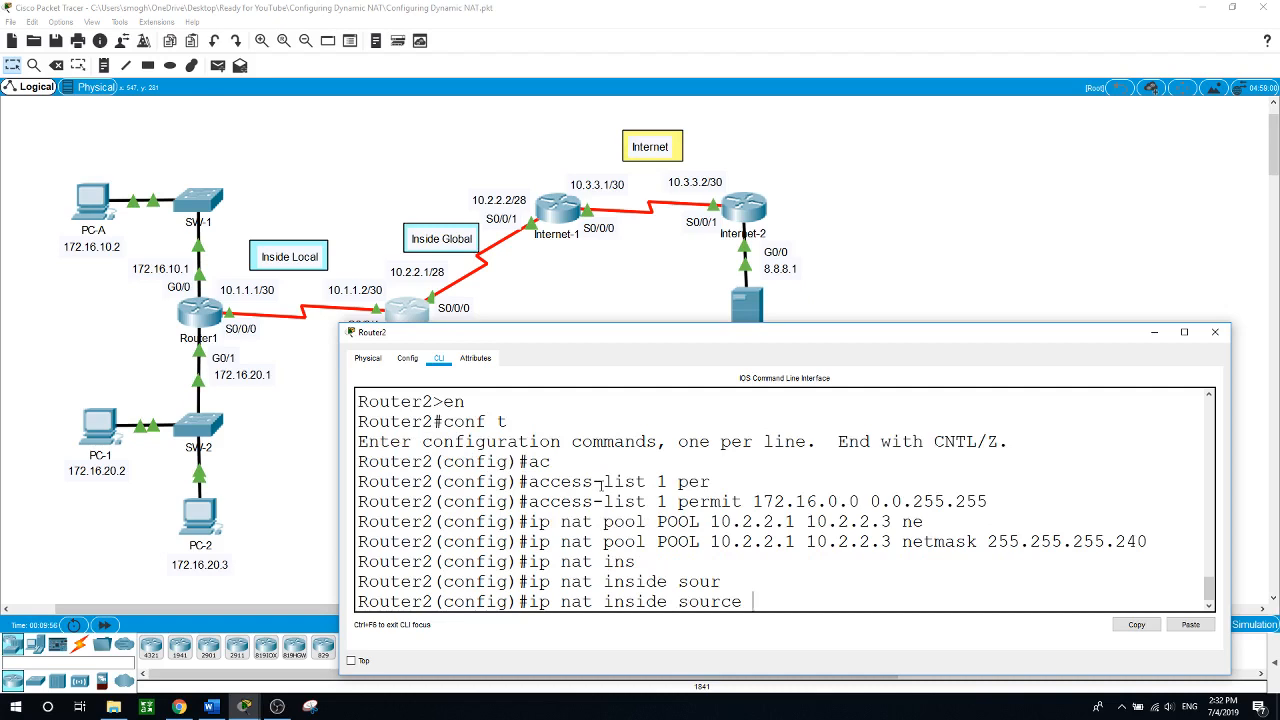
text(lis)
key(Tab)
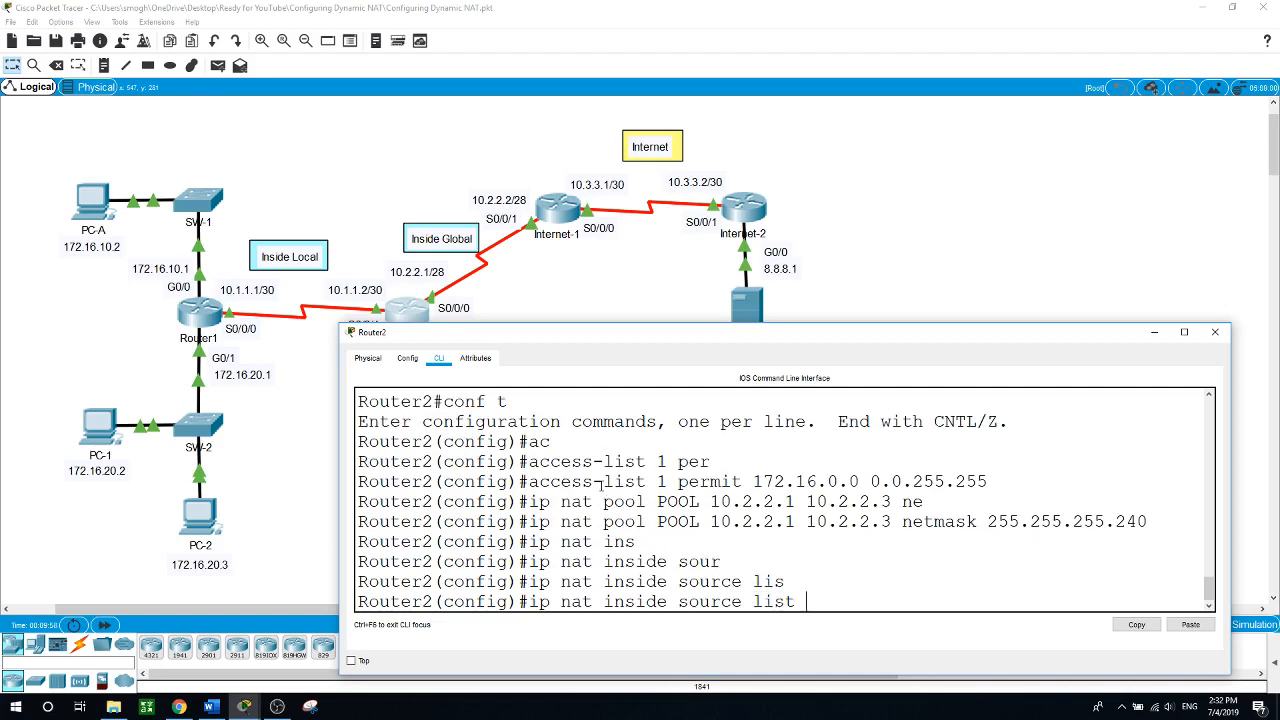
text(1 pool POOL)
key(Return)
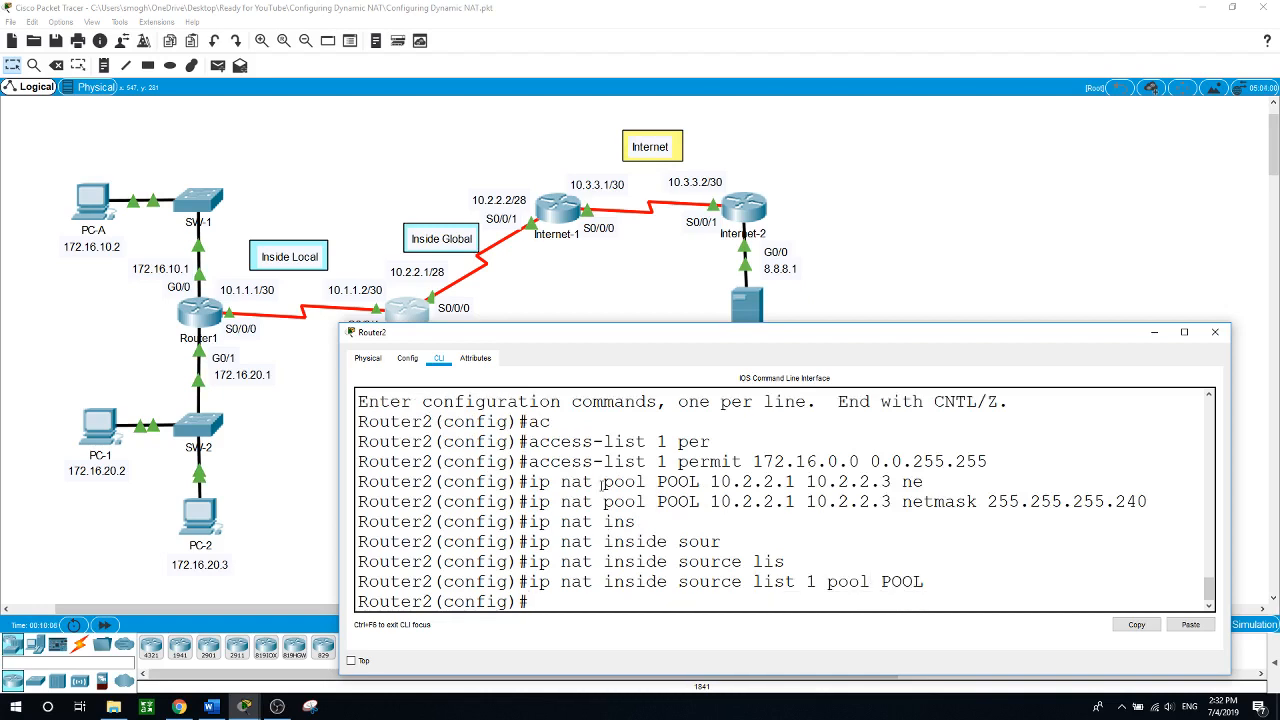
Set Router2's interface s0/0/0 as the NAT outside interface
click(502, 284)
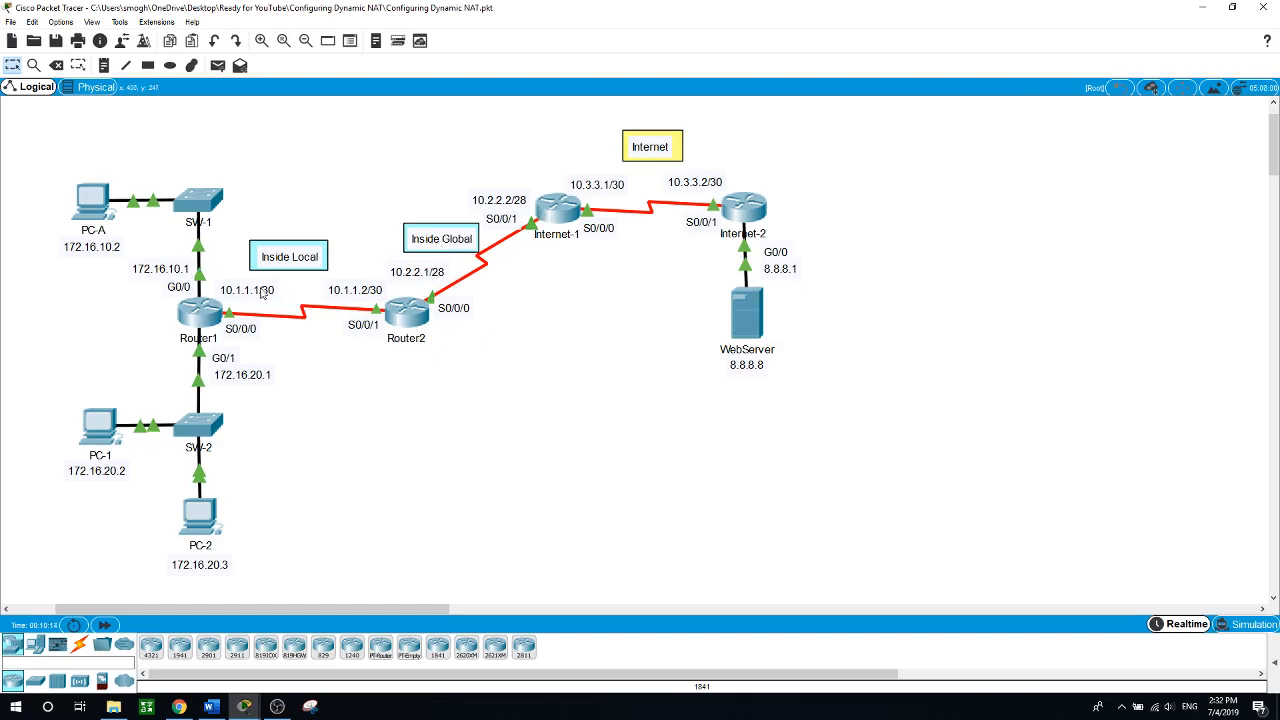
click(414, 320)
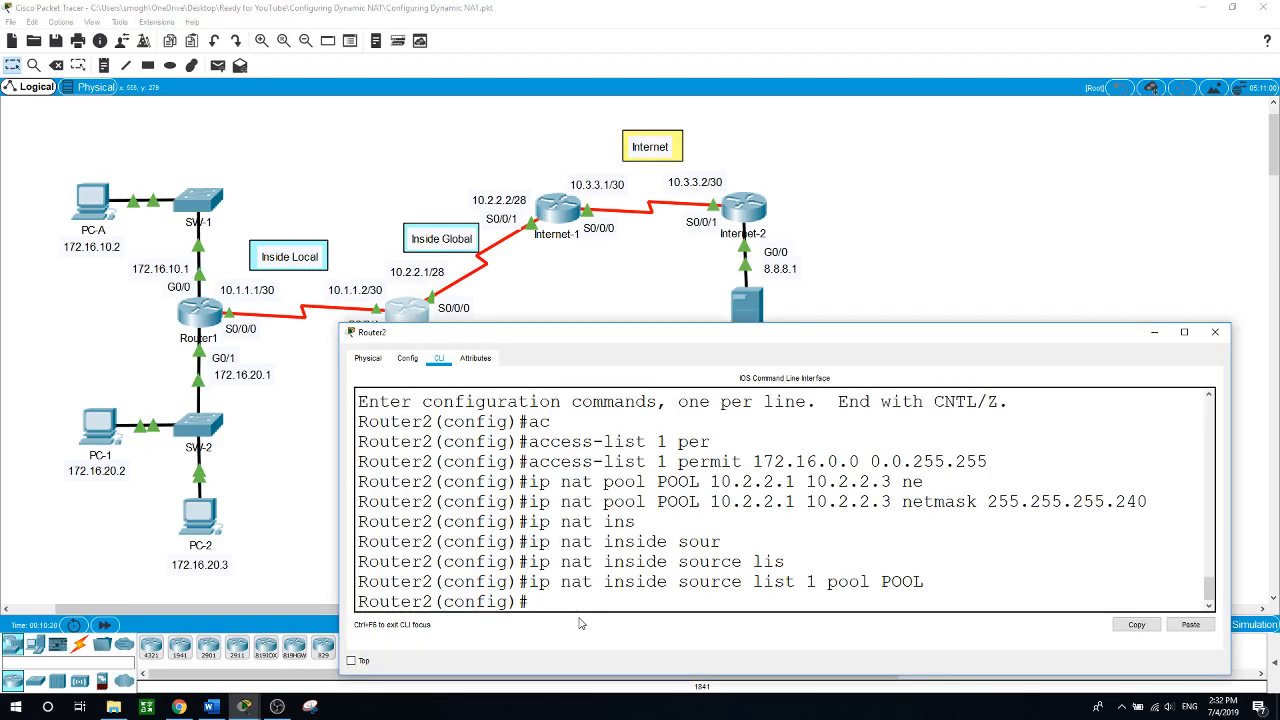
text(int s0/0/0)
key(Return)
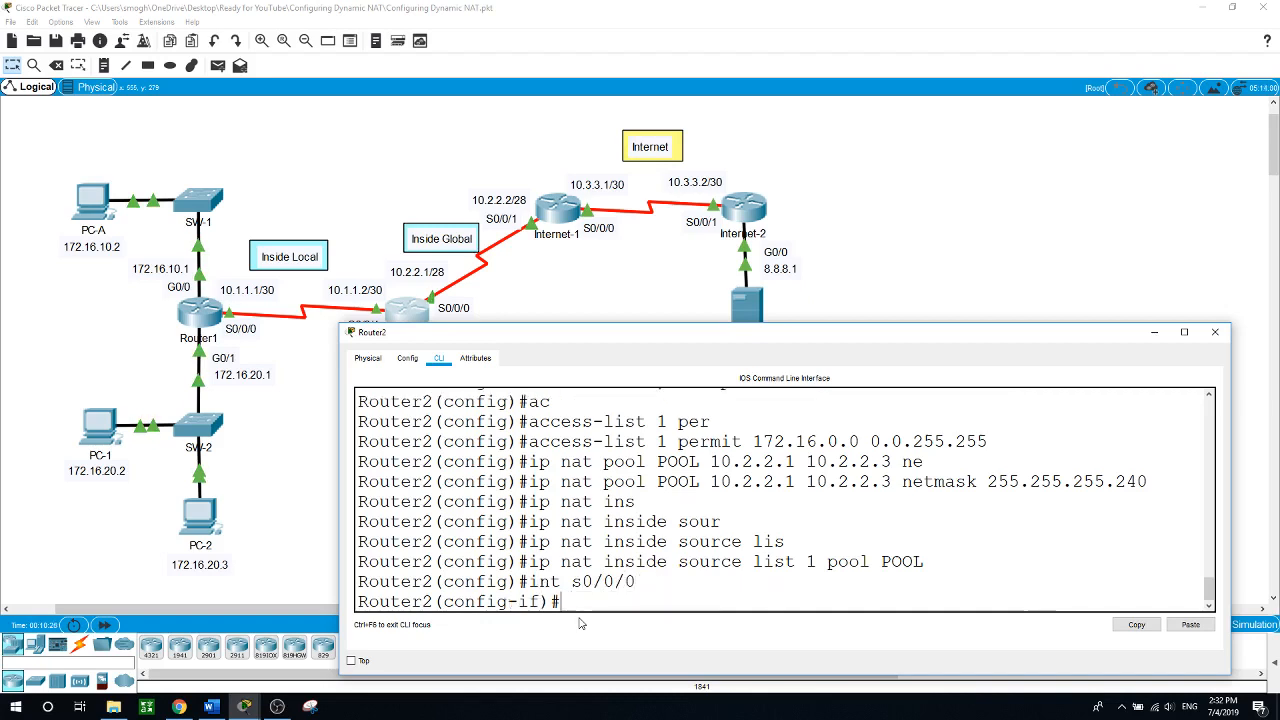
text(ip nat outside)
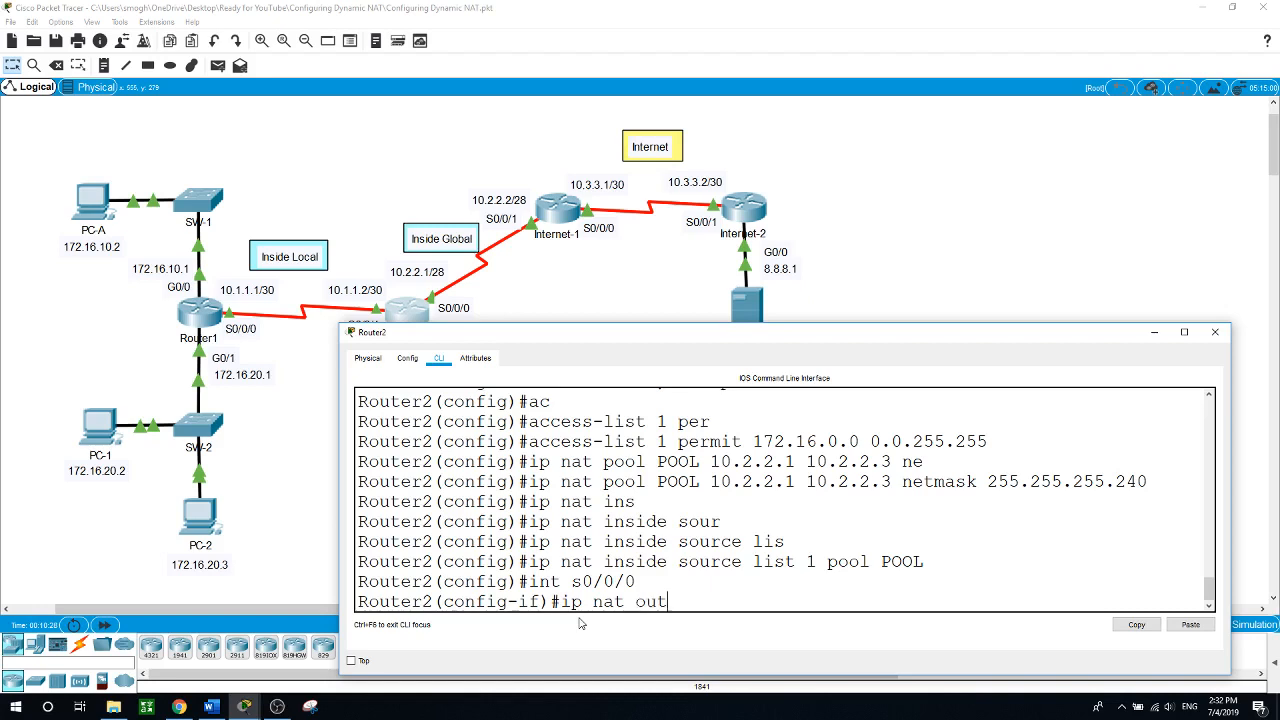
key(Return)
Set Router2's interface s0/0/1 as the NAT inside interface
text(int s)
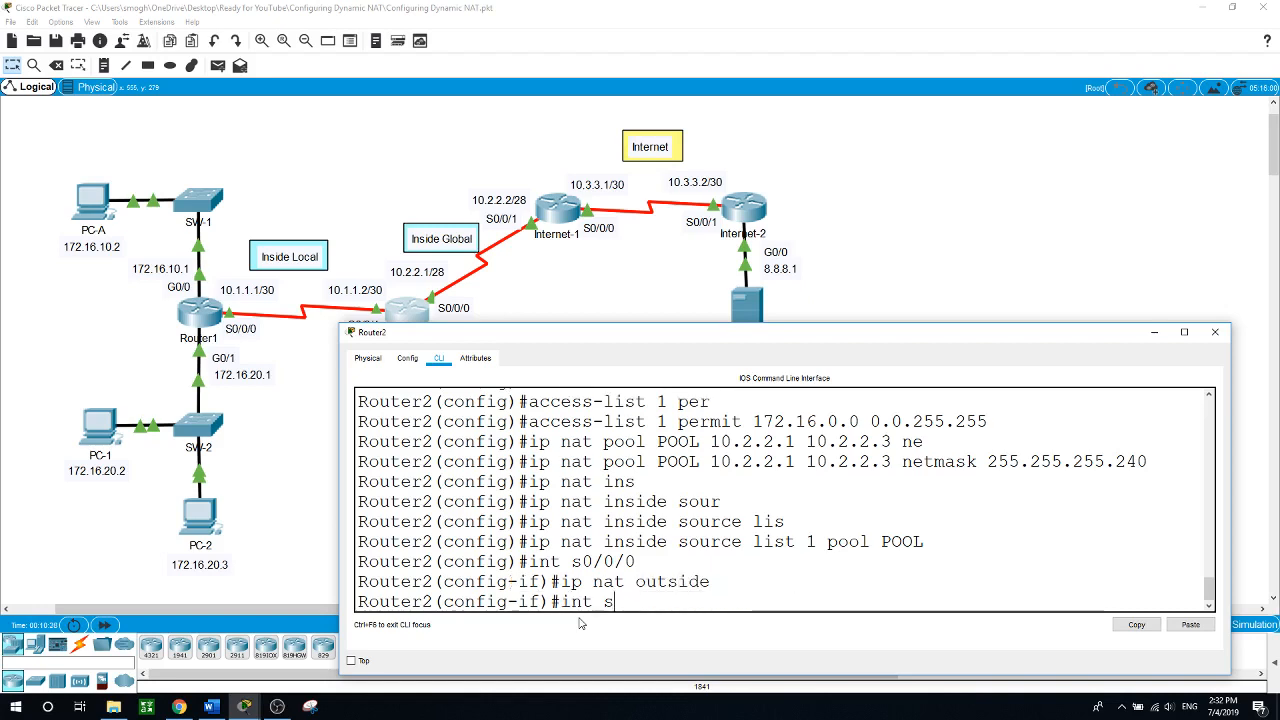
text(0/0/1)
key(Return)
text(ip nat)
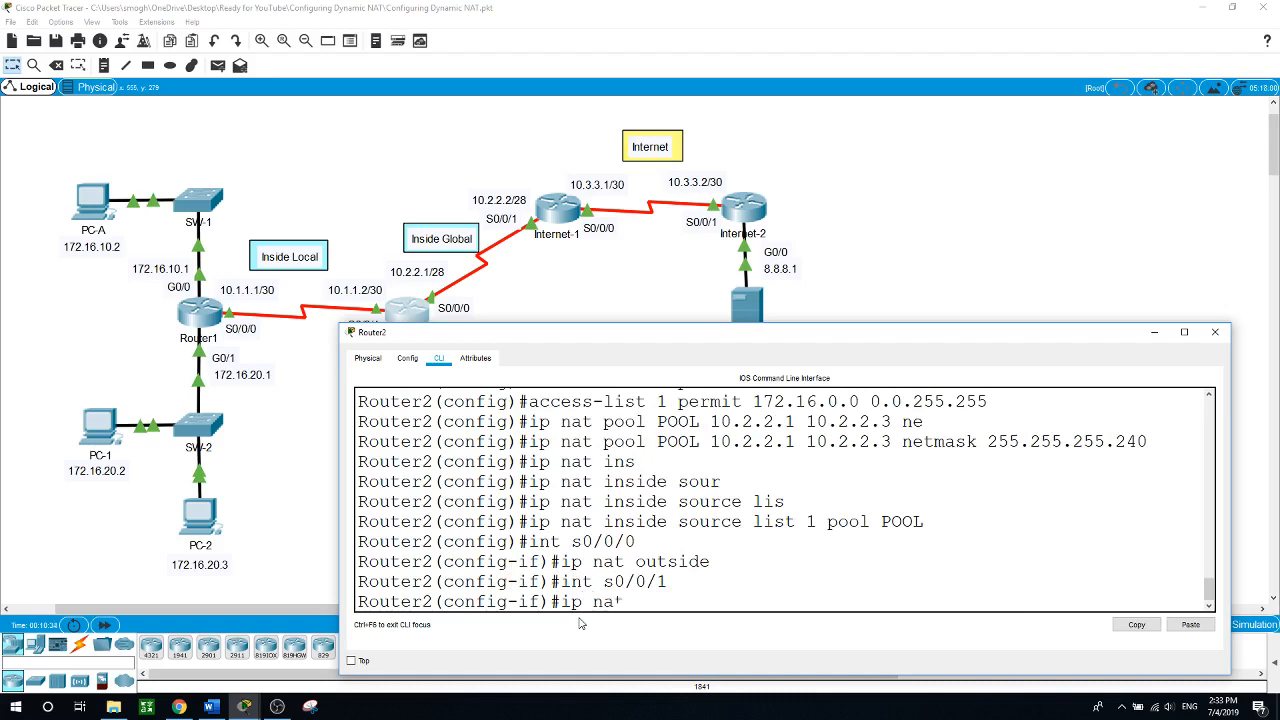
text( inside)
key(Return)
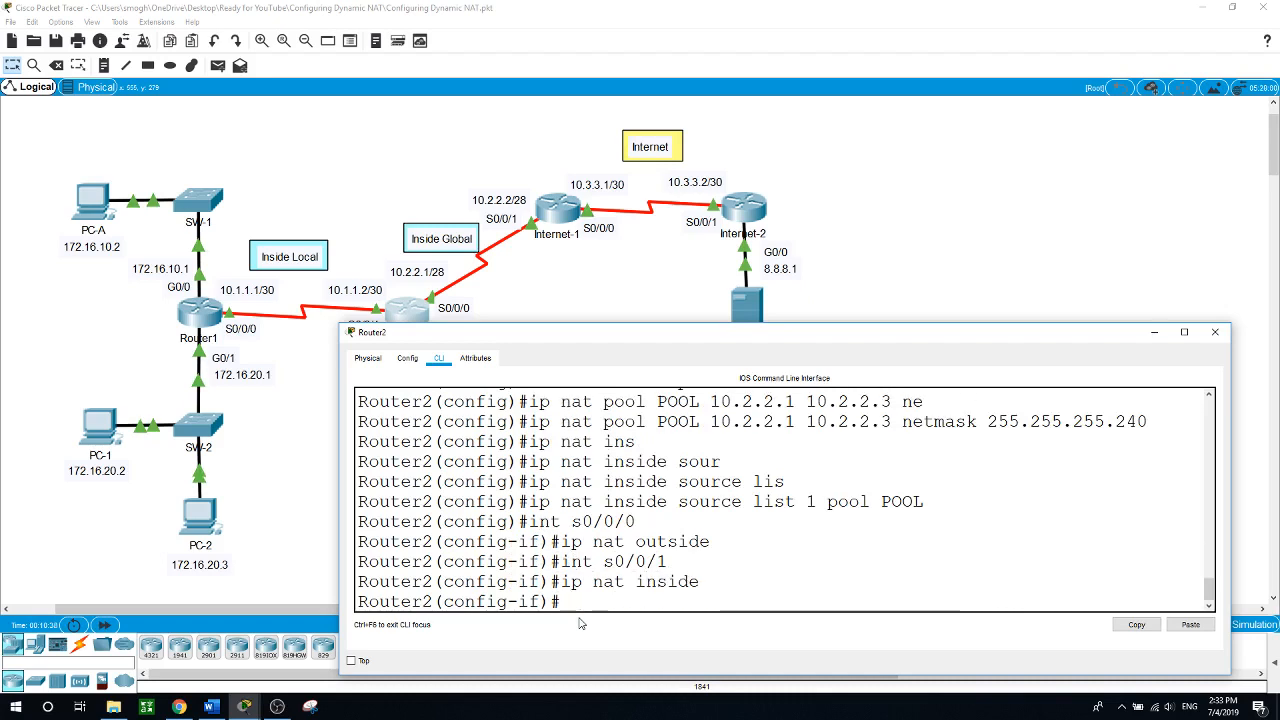
click(920, 245)
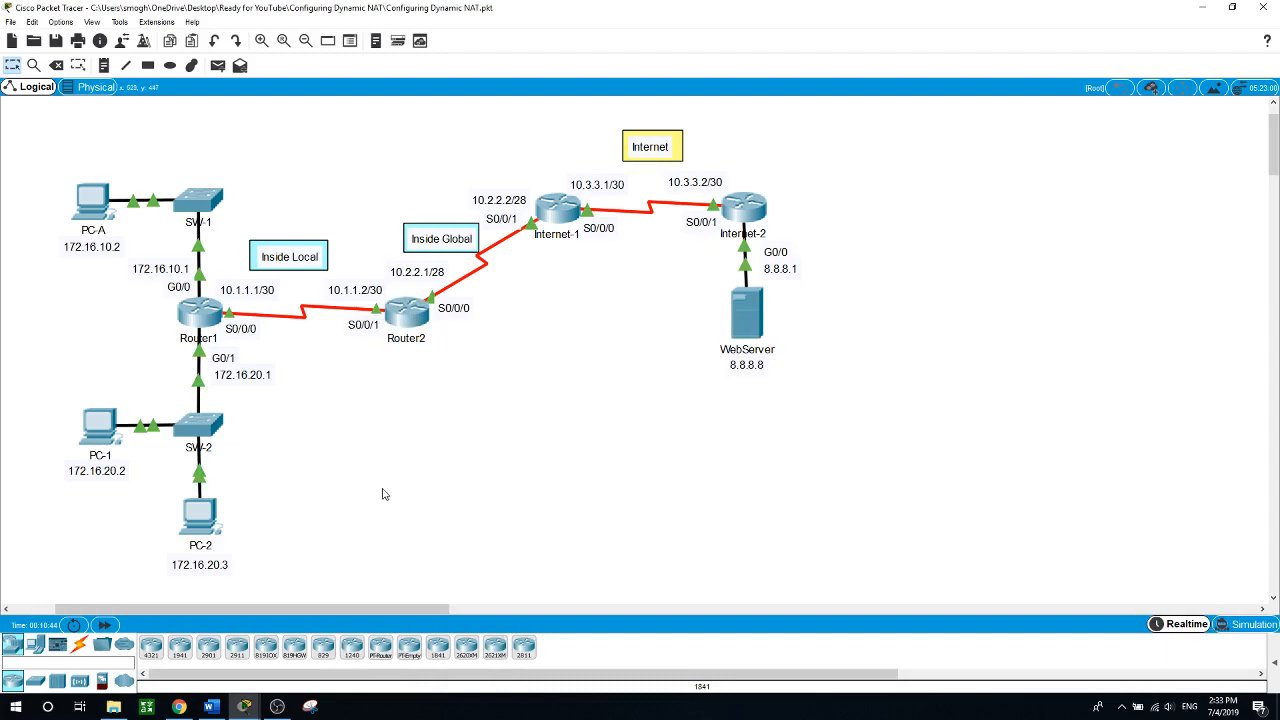
Open PC-A's web browser and load the WebServer's page at 8.8.8.8
click(100, 200)
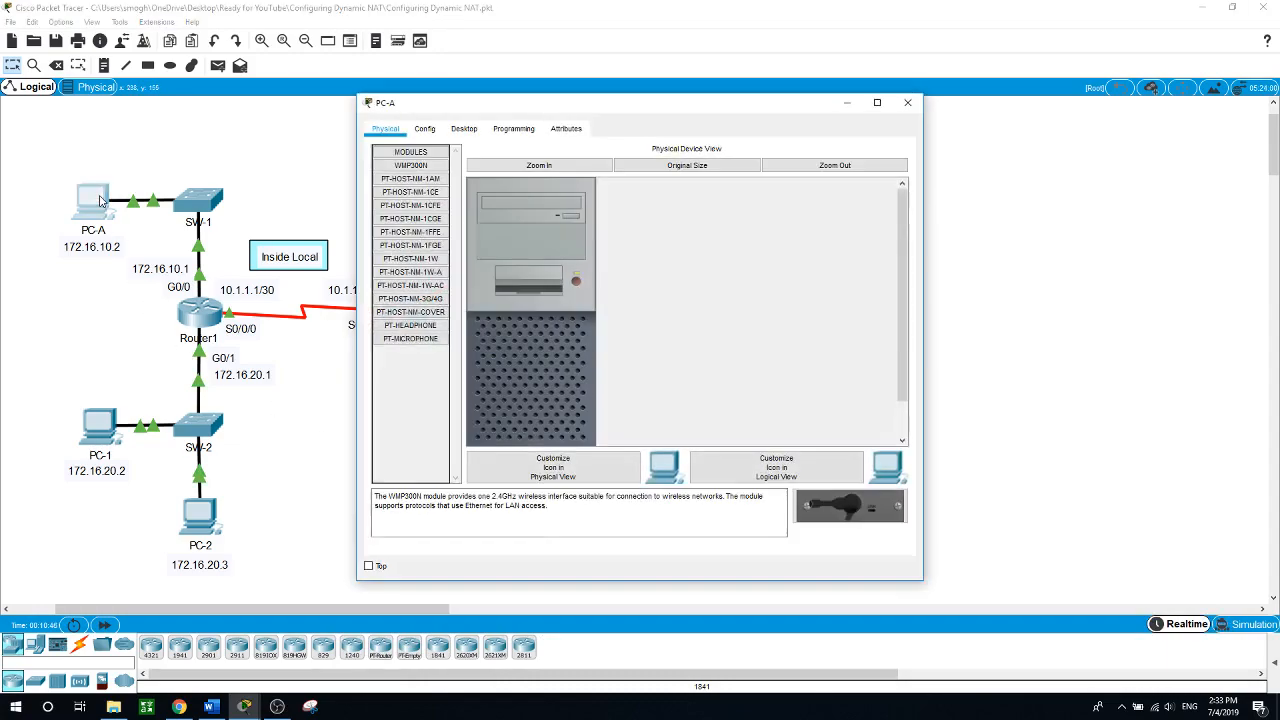
drag(600, 115, 997, 183)
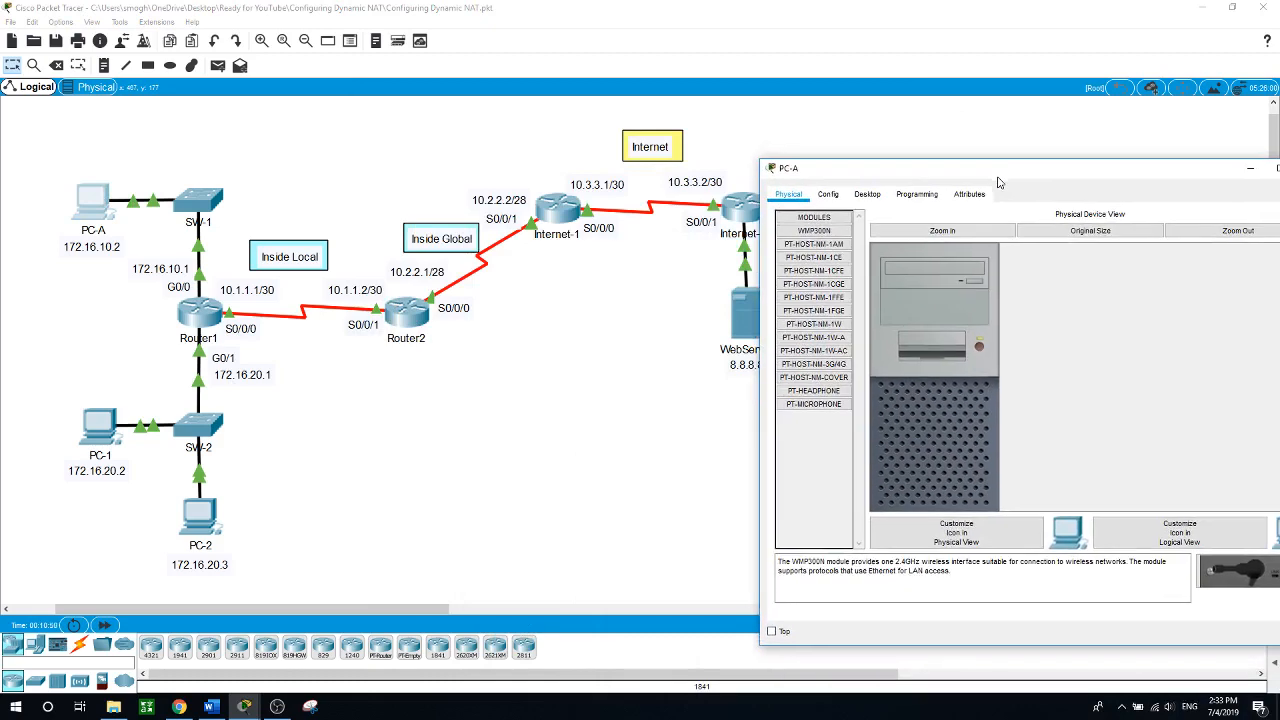
click(873, 196)
drag(1080, 179, 1063, 175)
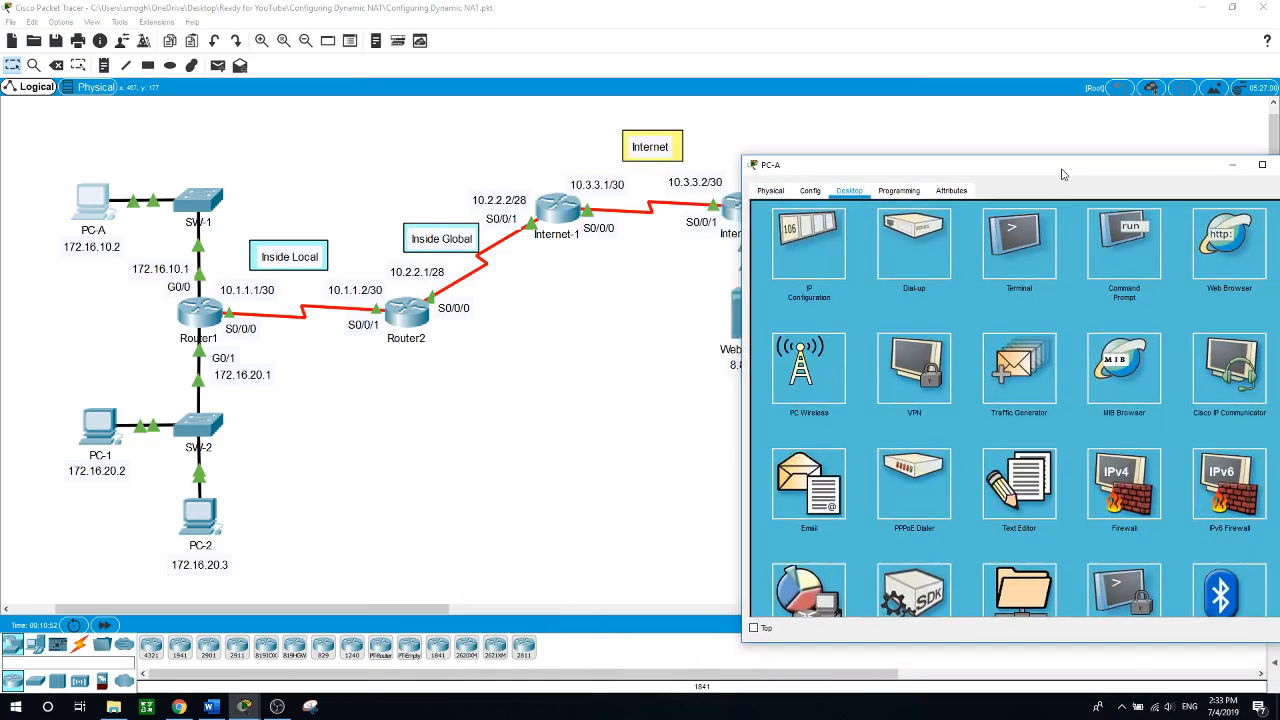
click(1235, 240)
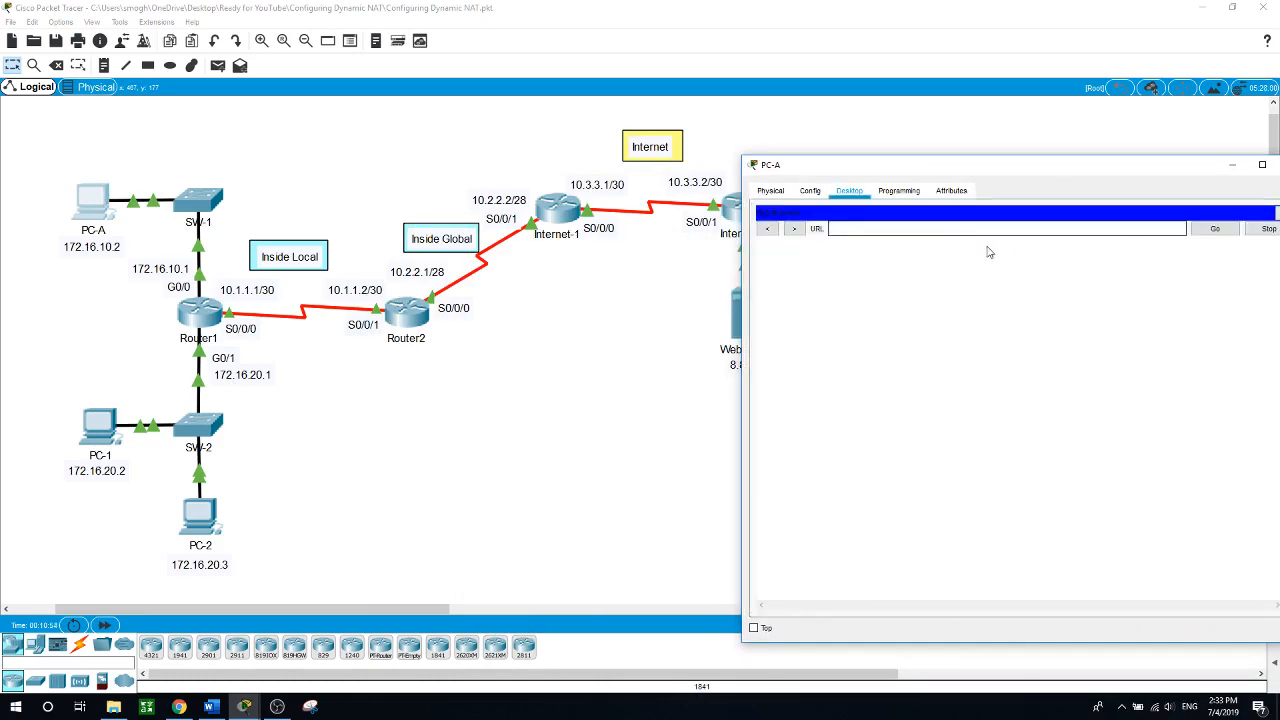
text(8.8.8.8)
key(Return)
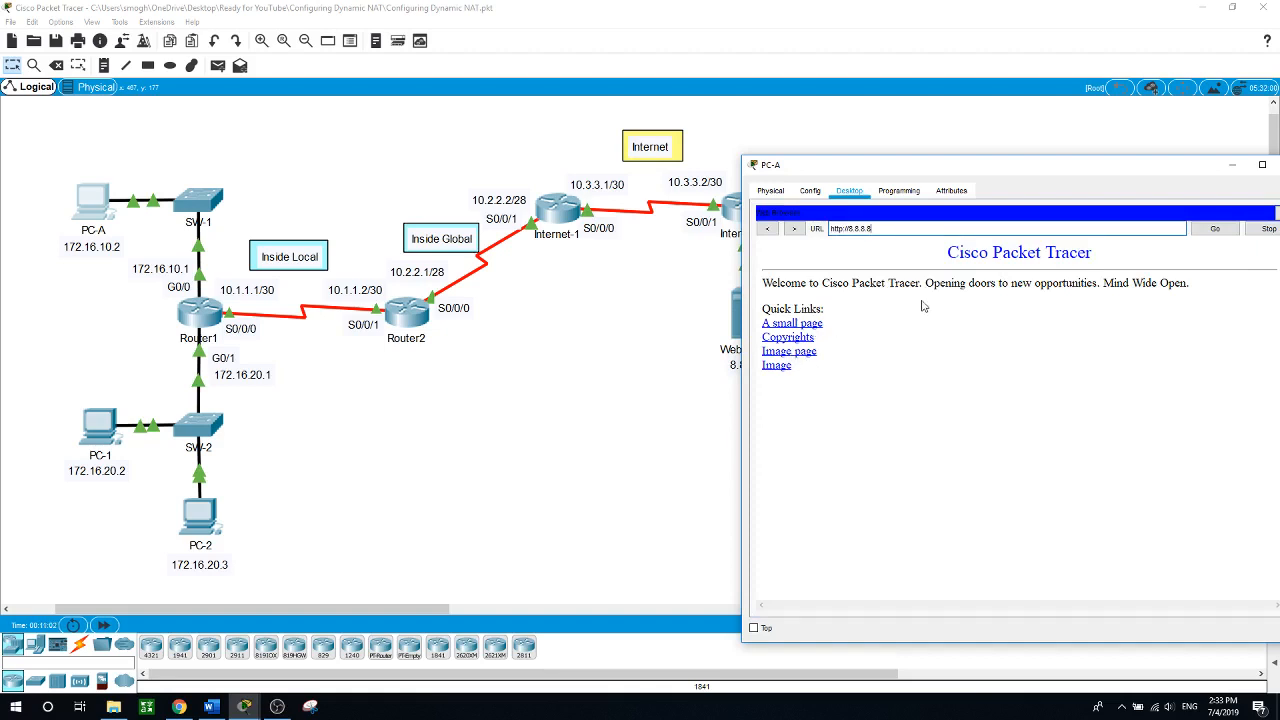
Close PC-A's web browser and ping the WebServer at 8.8.8.8 from its command prompt
drag(1077, 169, 1057, 172)
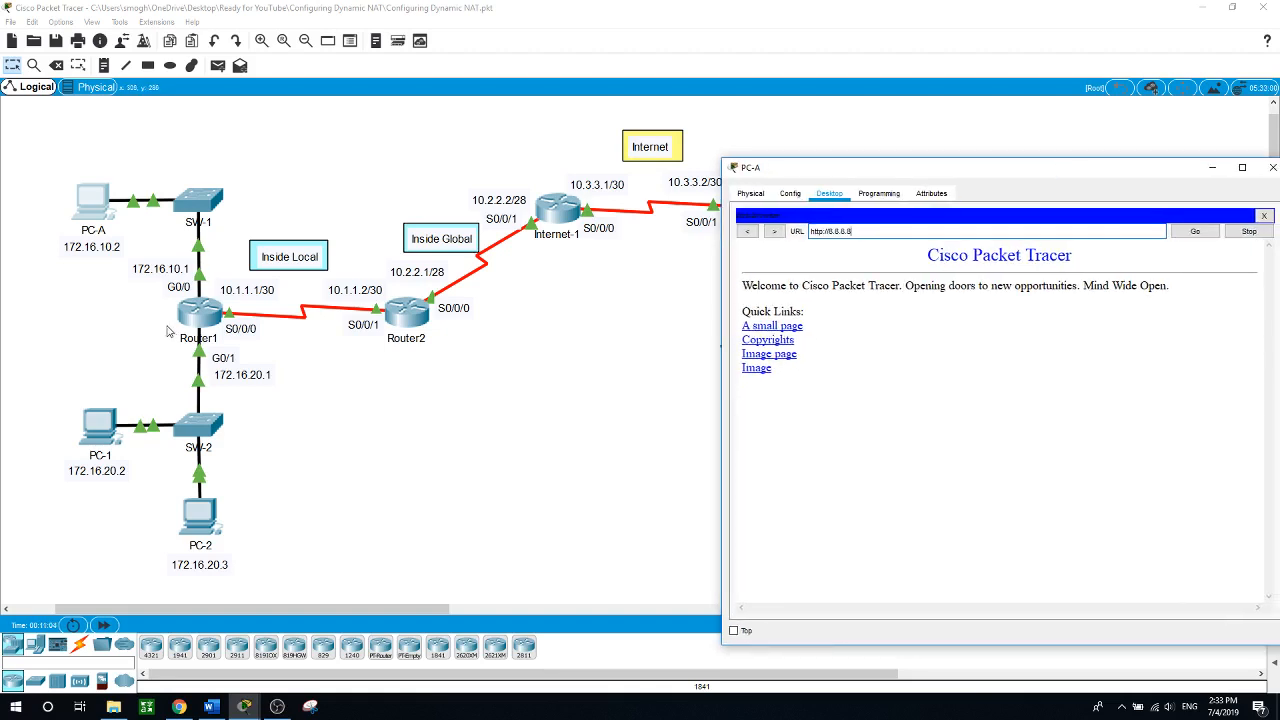
click(1264, 216)
click(1101, 258)
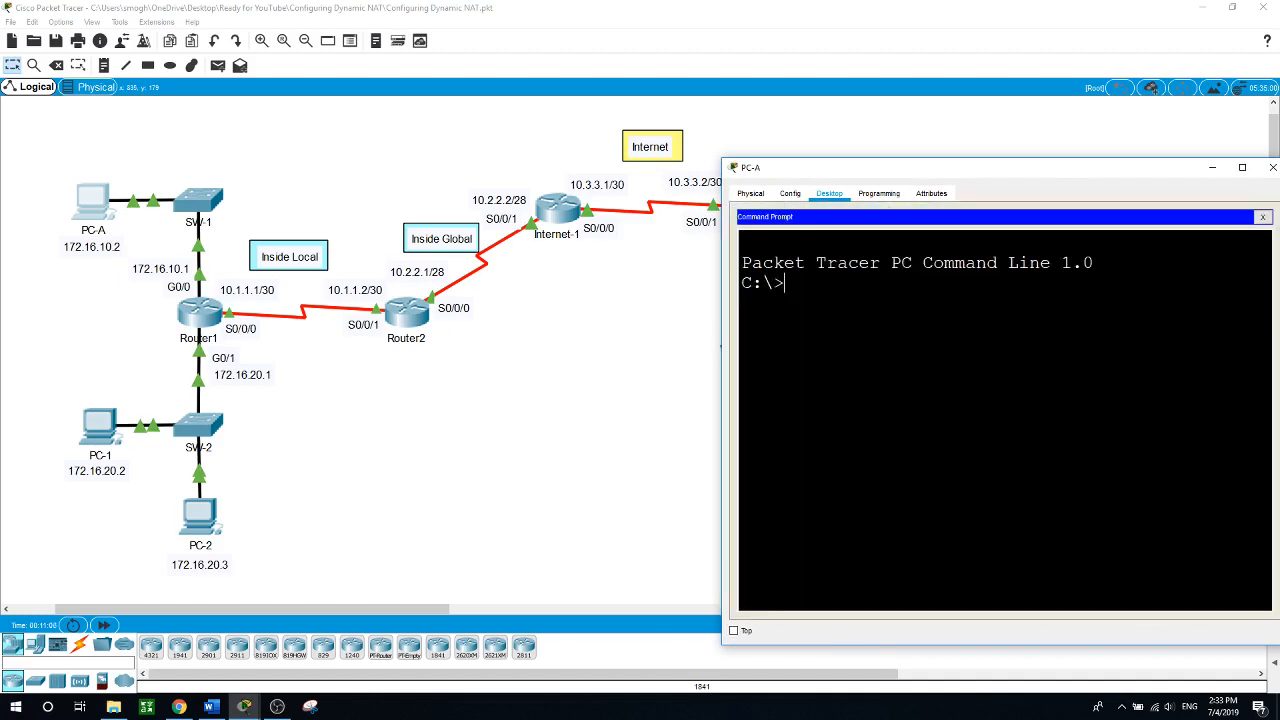
text(ping 8.8.8.8)
key(Return)
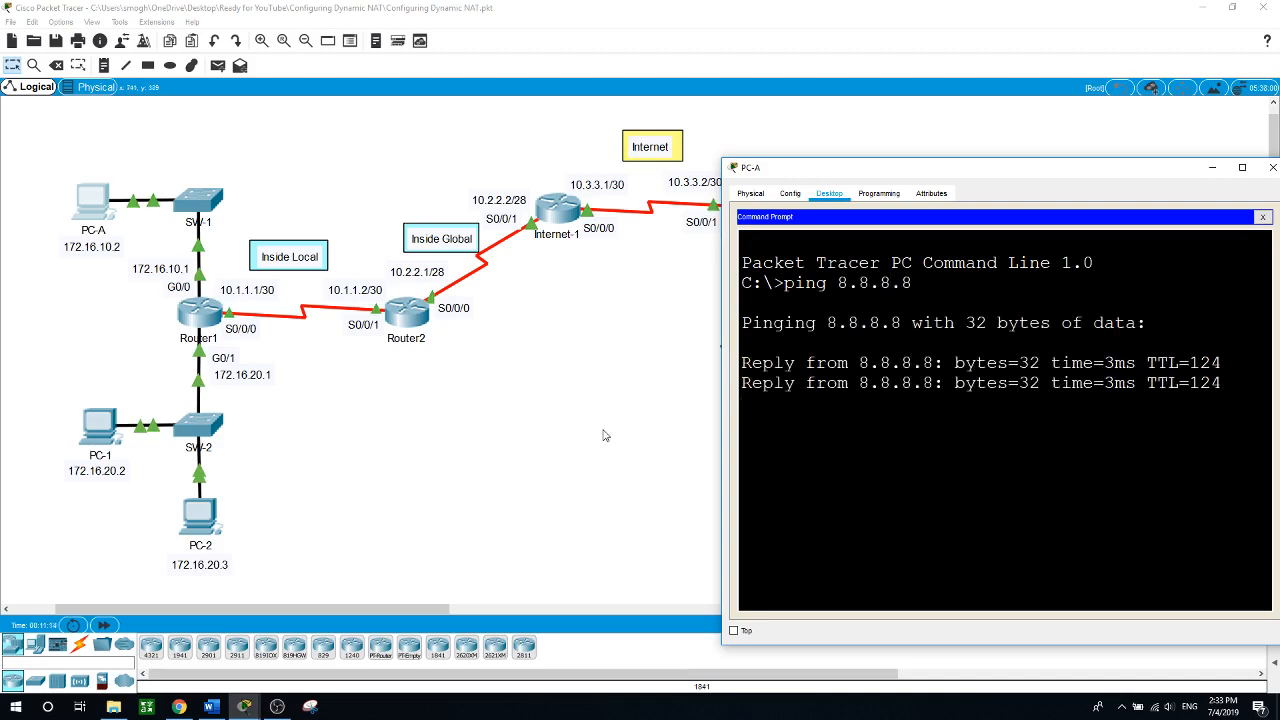
Ping the WebServer at 8.8.8.8 from PC-1's command prompt
click(98, 435)
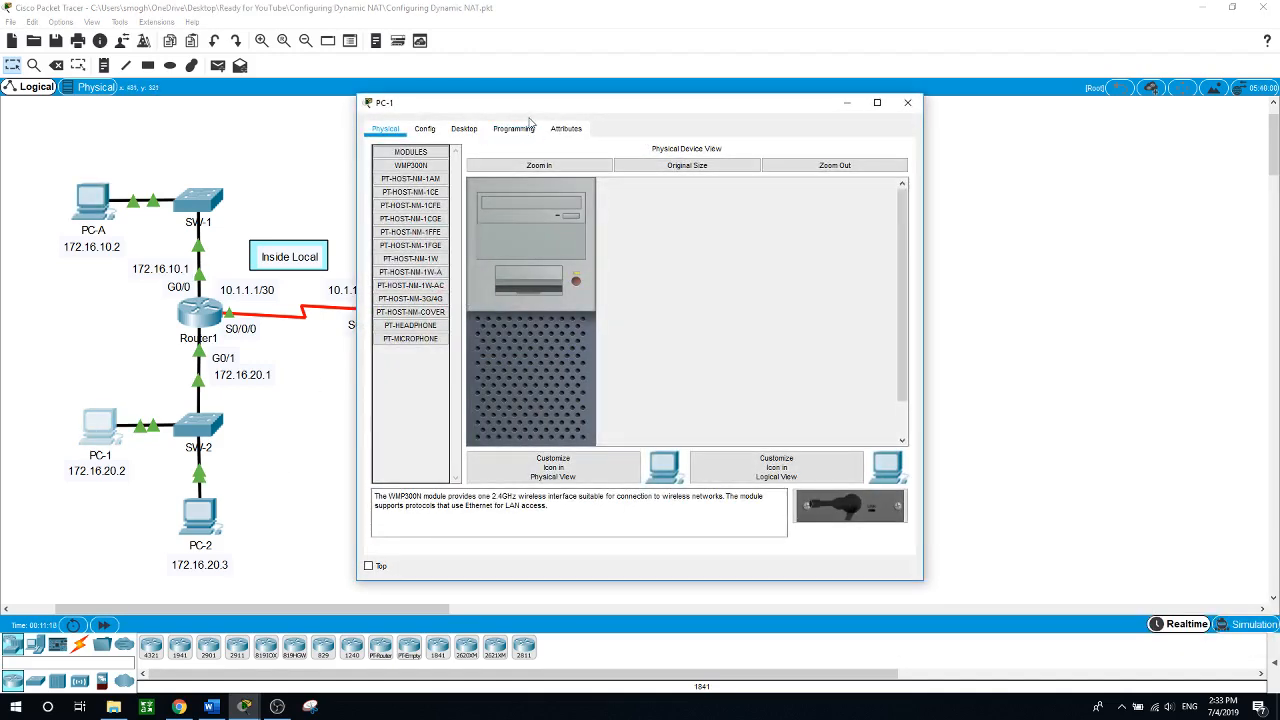
drag(534, 115, 901, 130)
click(841, 147)
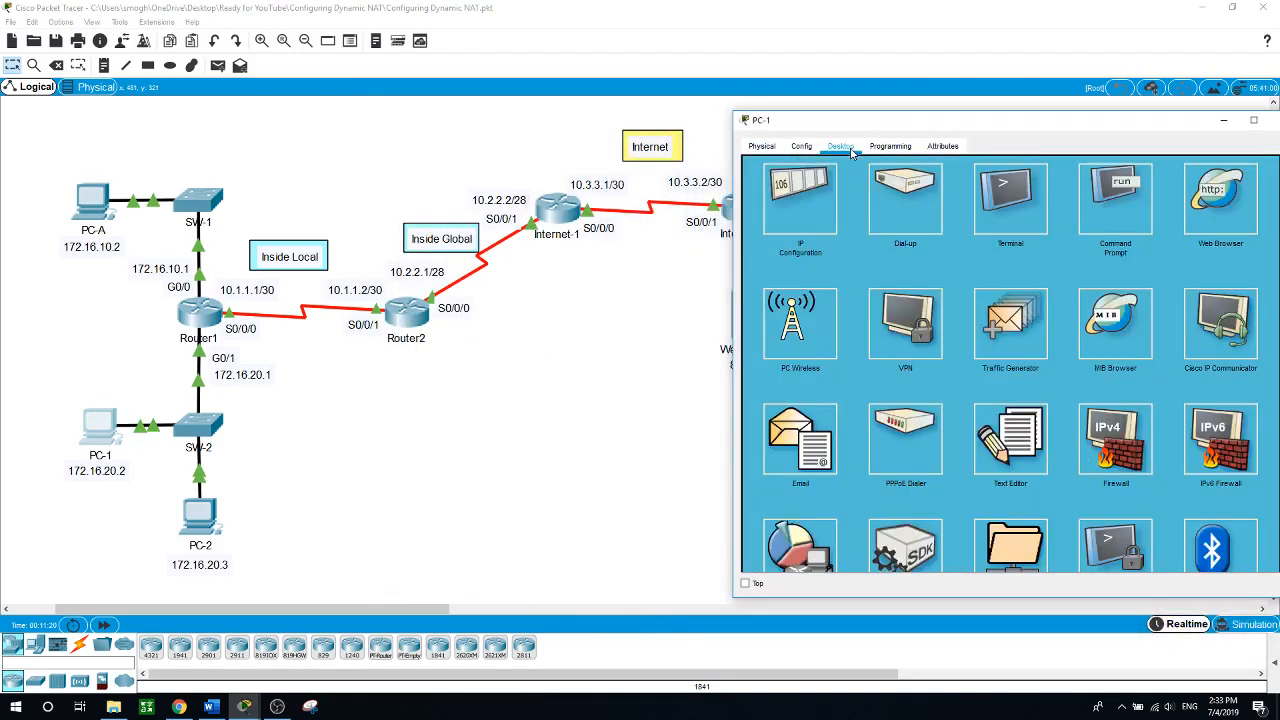
click(1115, 198)
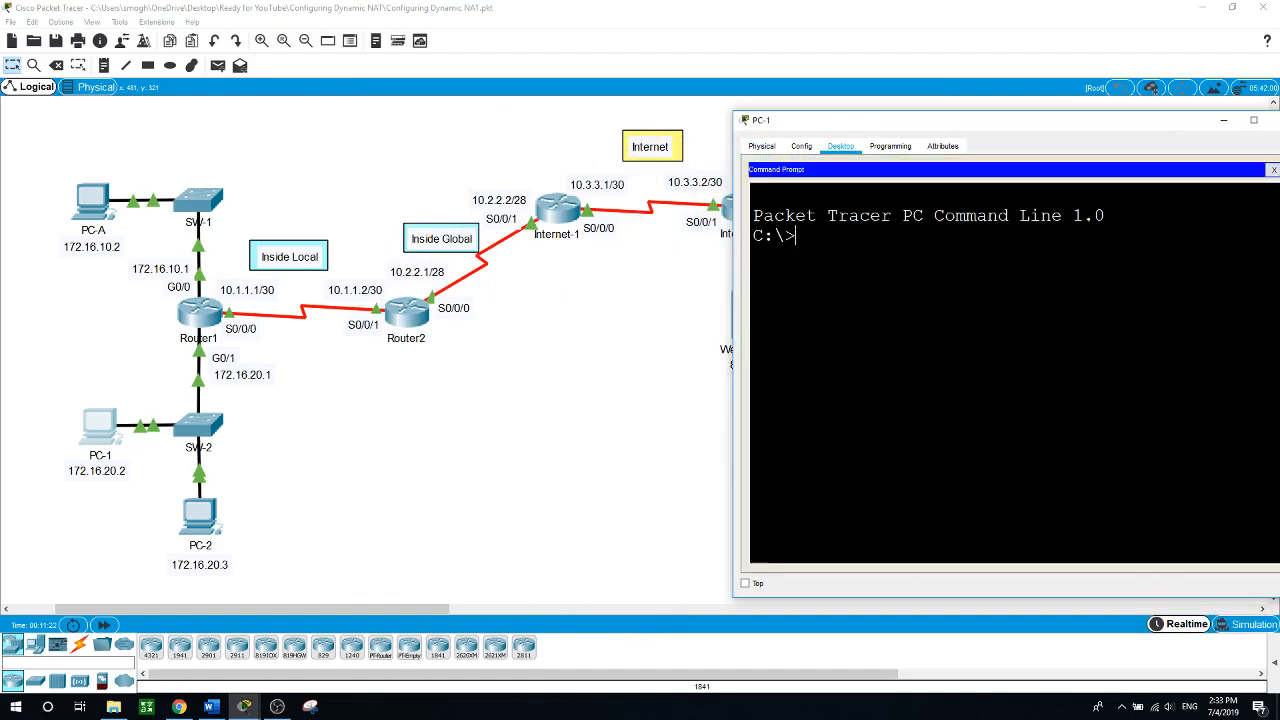
text(ping)
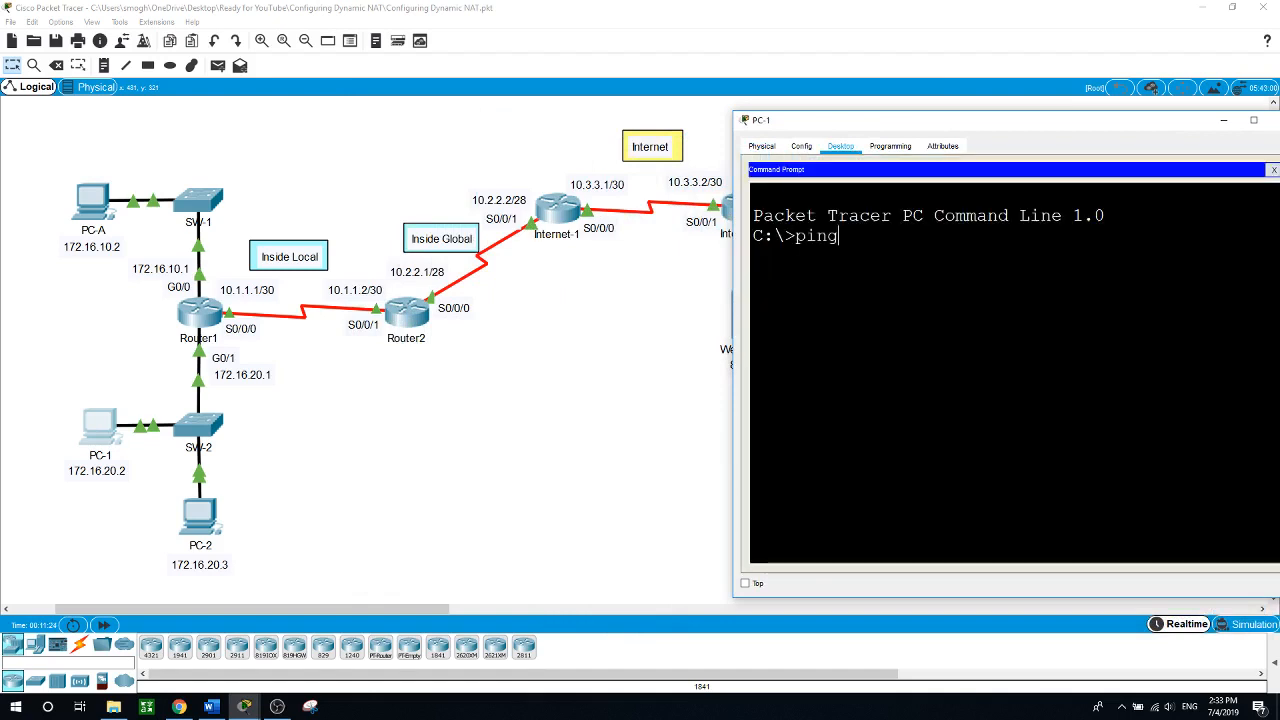
text( 8.8.8.8)
key(Return)
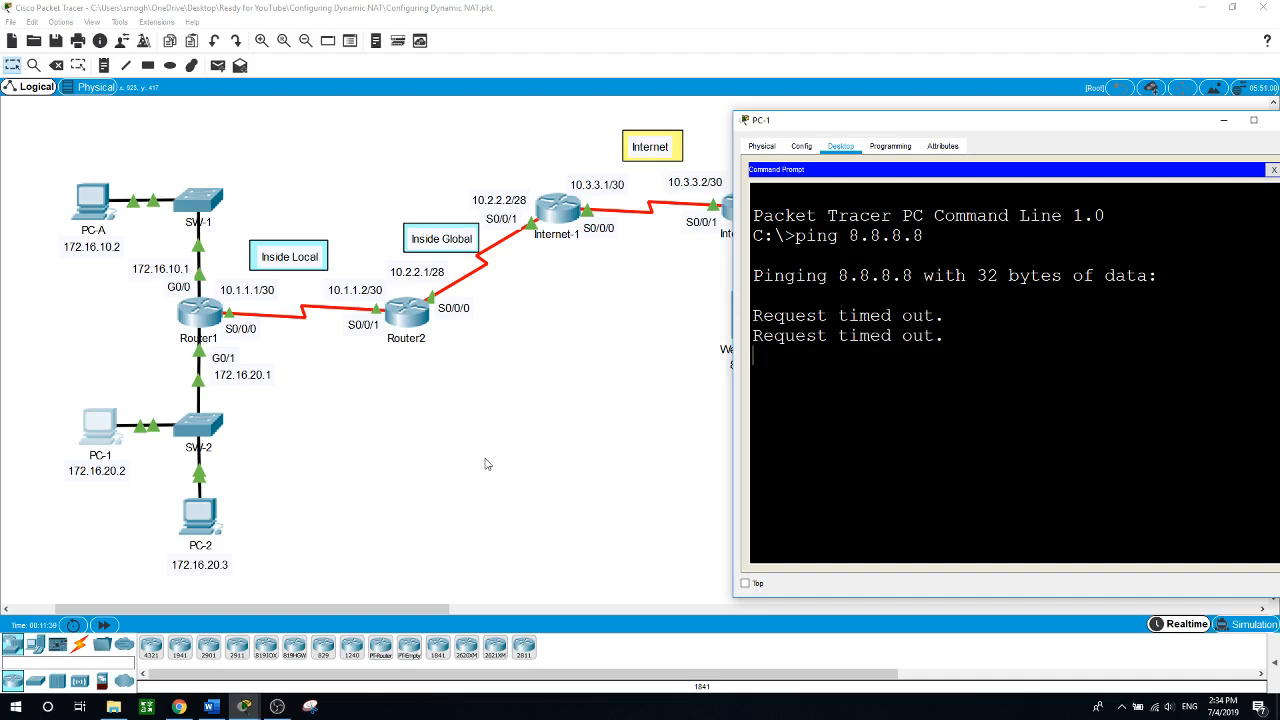
Ping the WebServer at 8.8.8.8 from PC-2's command prompt
click(208, 524)
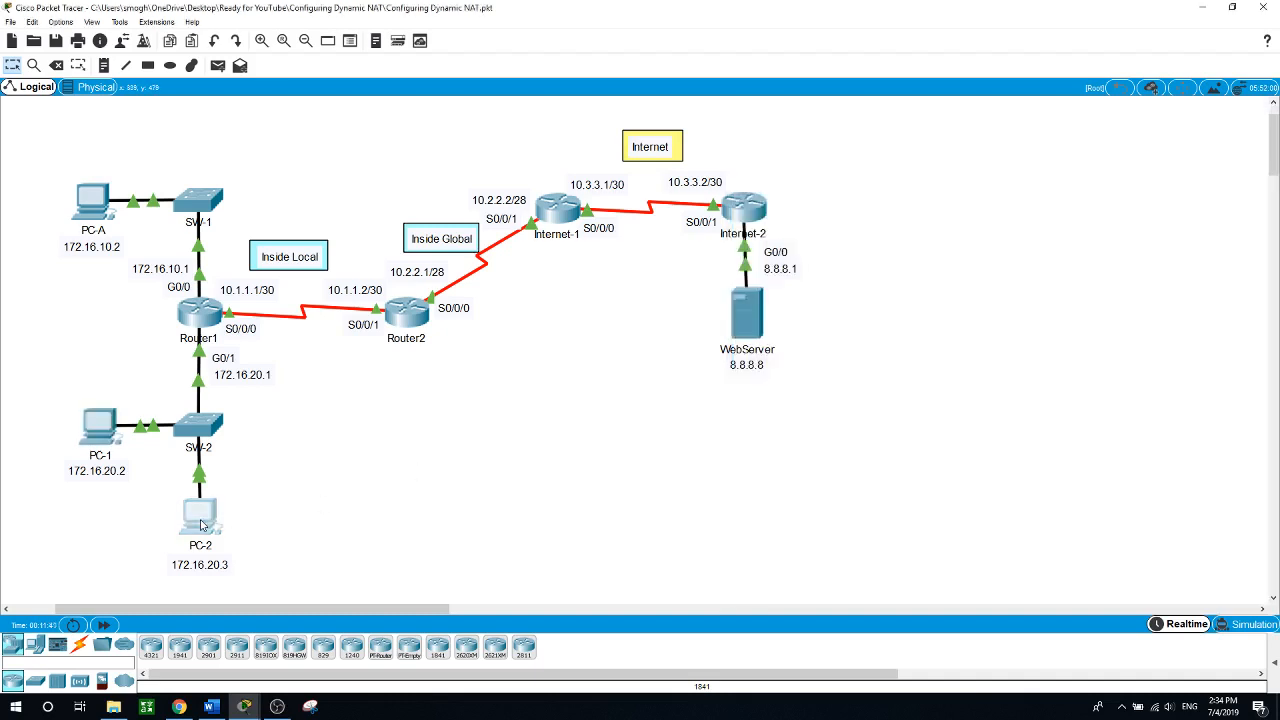
drag(540, 110, 906, 118)
click(830, 138)
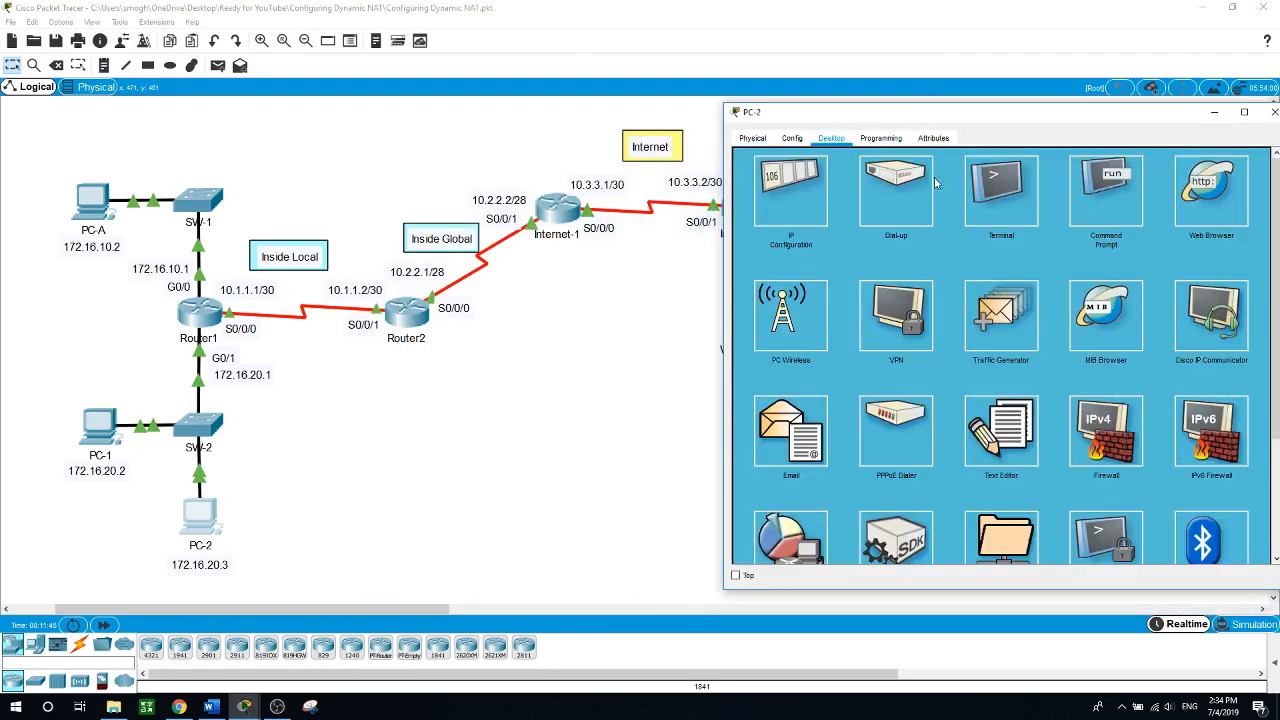
click(1112, 186)
text(pi)
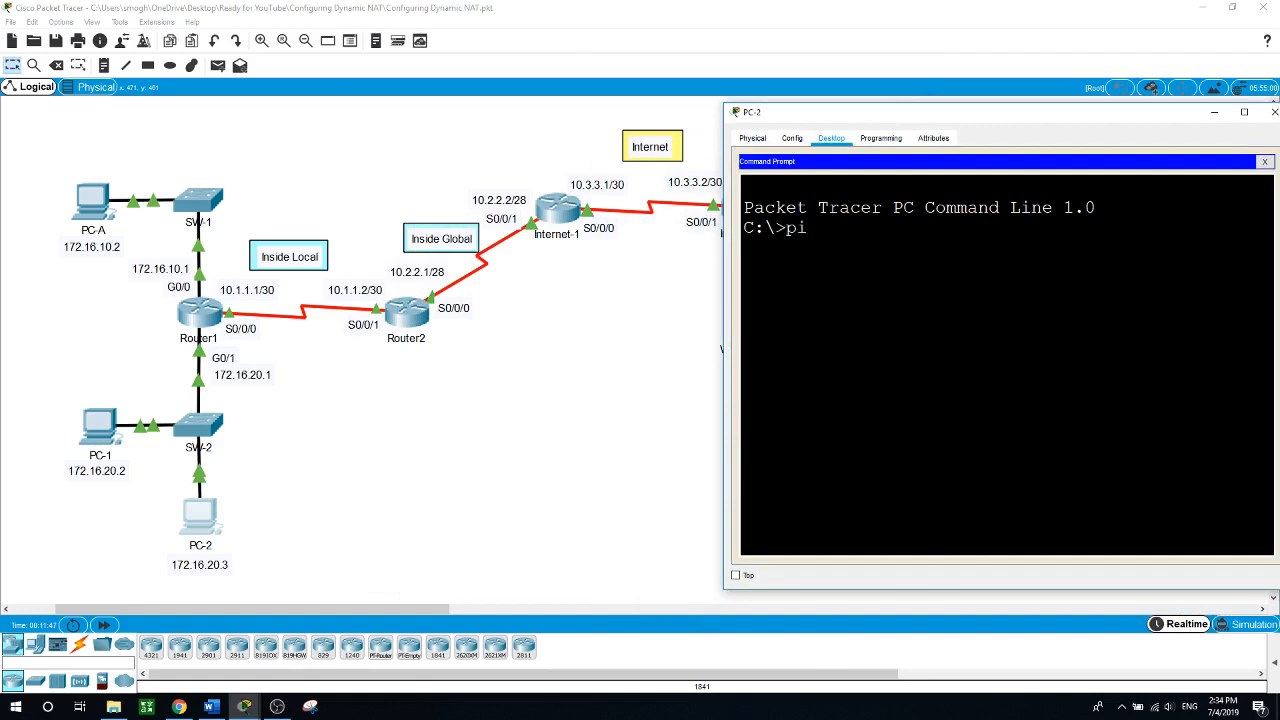
text(ng 8.8.8.8)
key(Return)
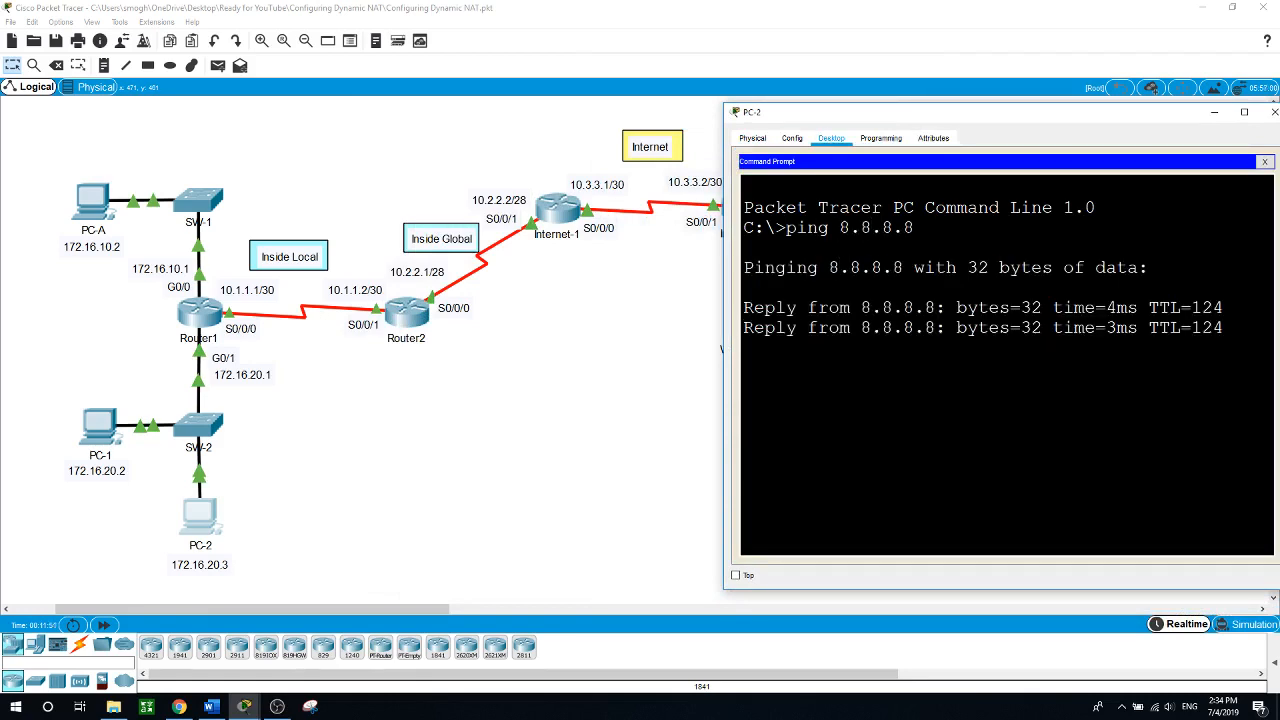
Load the WebServer's page at 8.8.8.8 in PC-2's web browser, then return to the topology
click(1264, 162)
click(1231, 187)
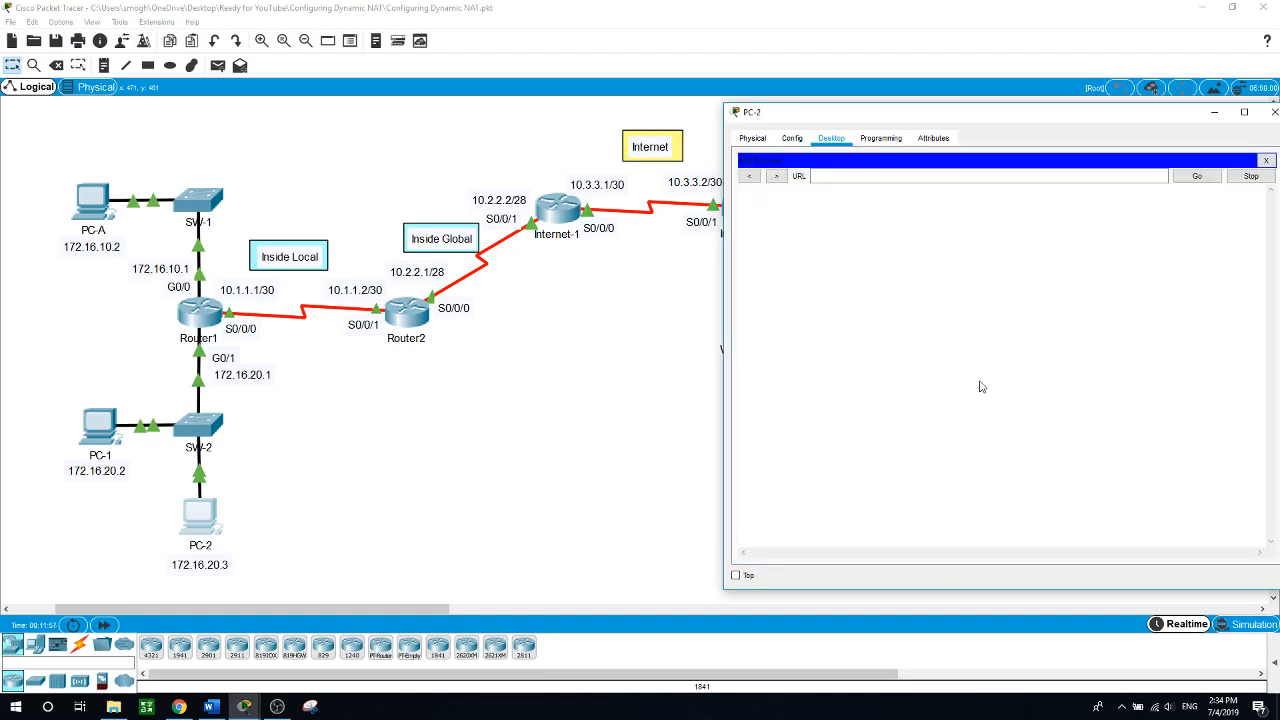
click(912, 175)
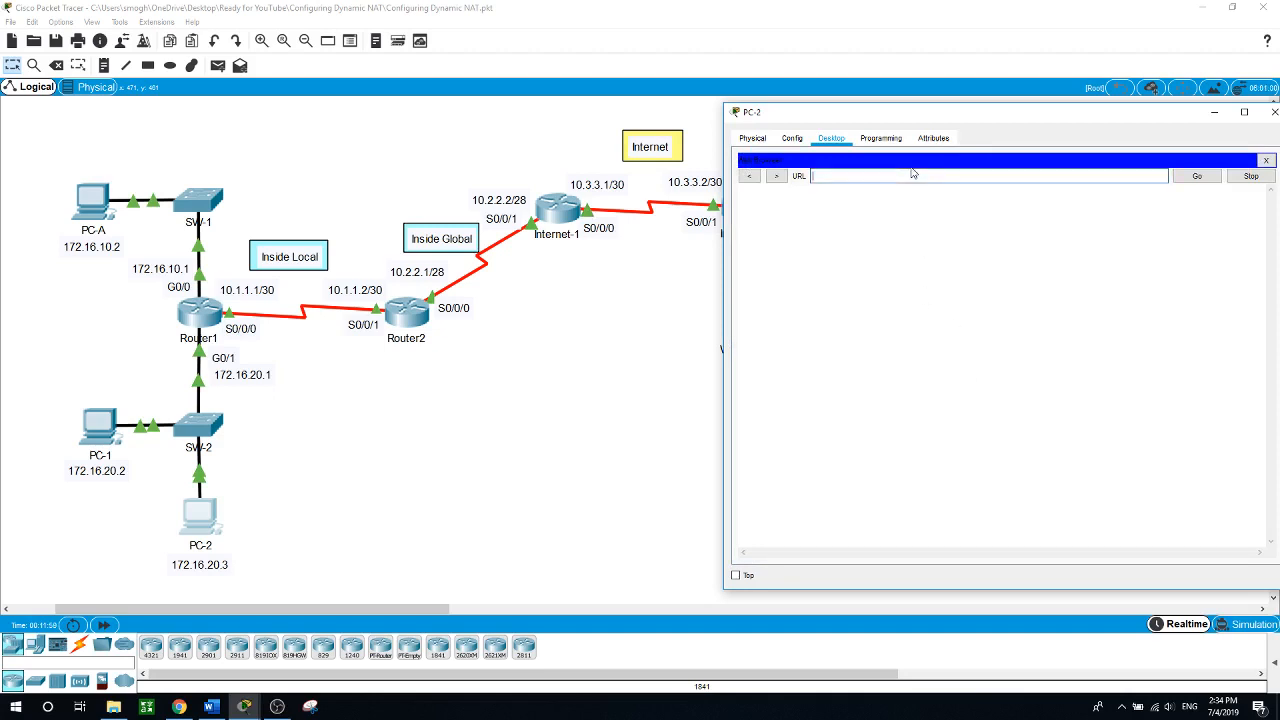
text(8.8.8.8)
key(Return)
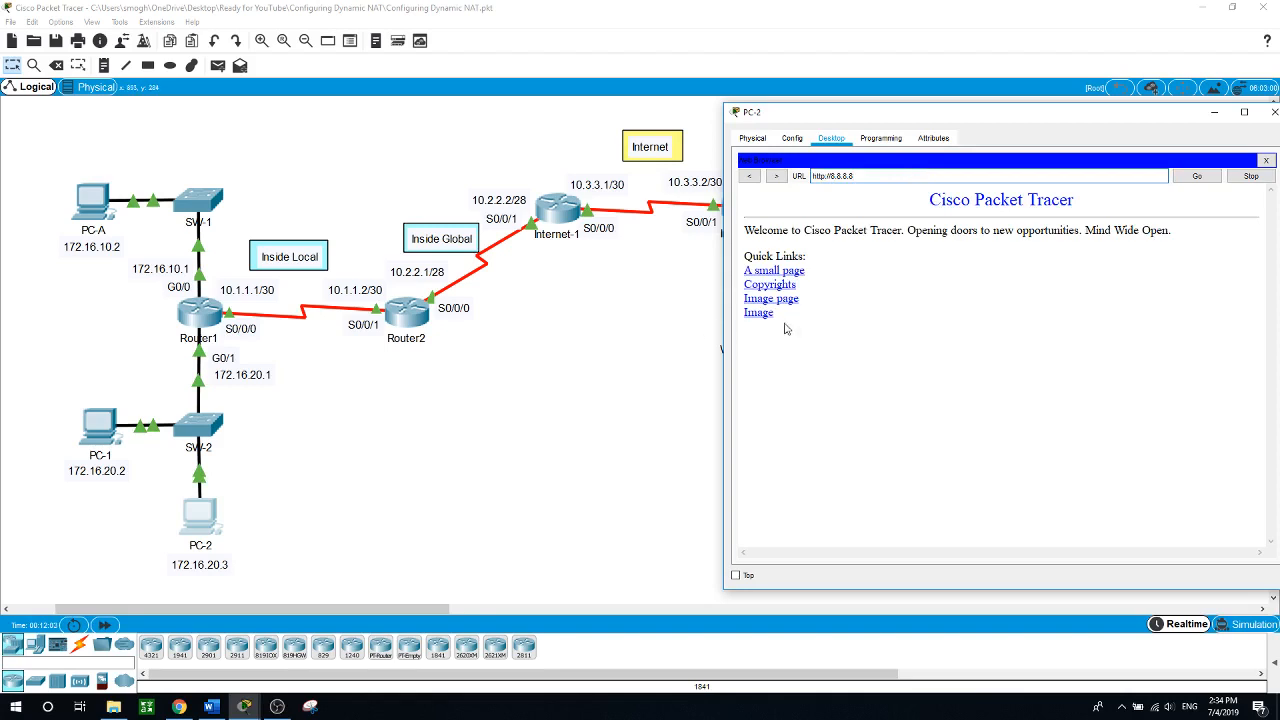
click(462, 386)
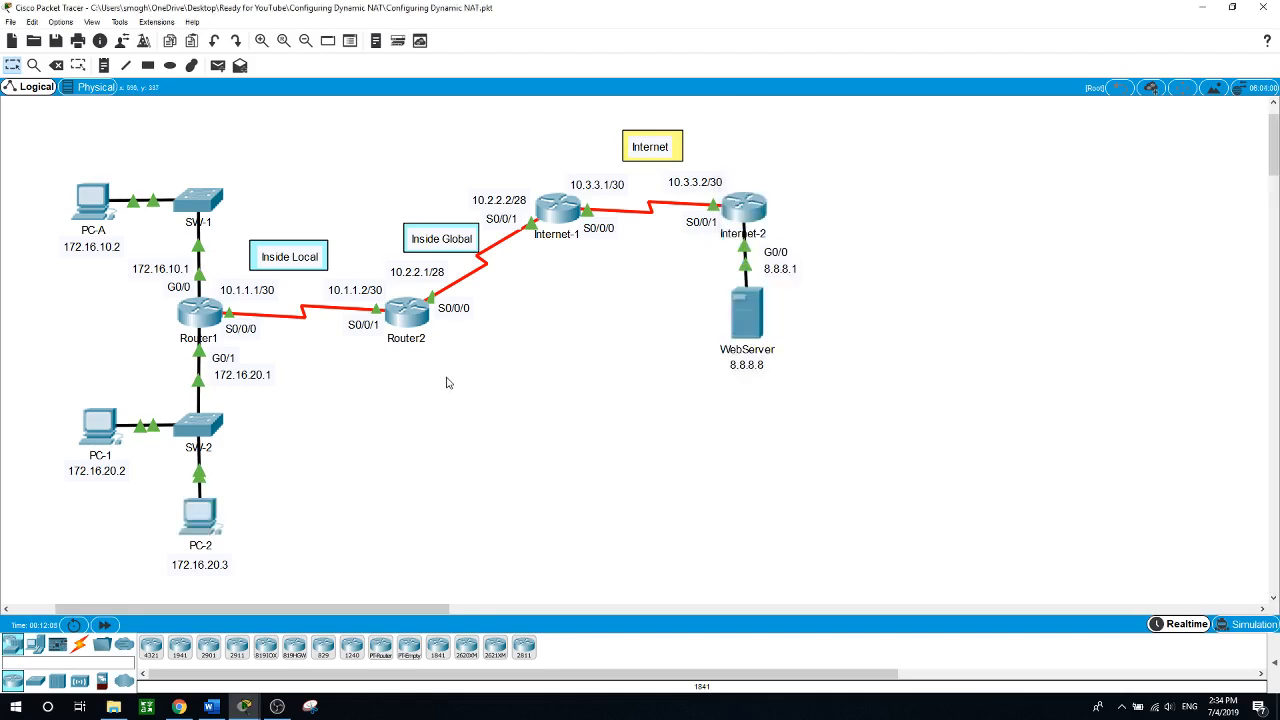
Open Router2's command line and exit interface and global configuration back to privileged mode
click(406, 314)
text(exit)
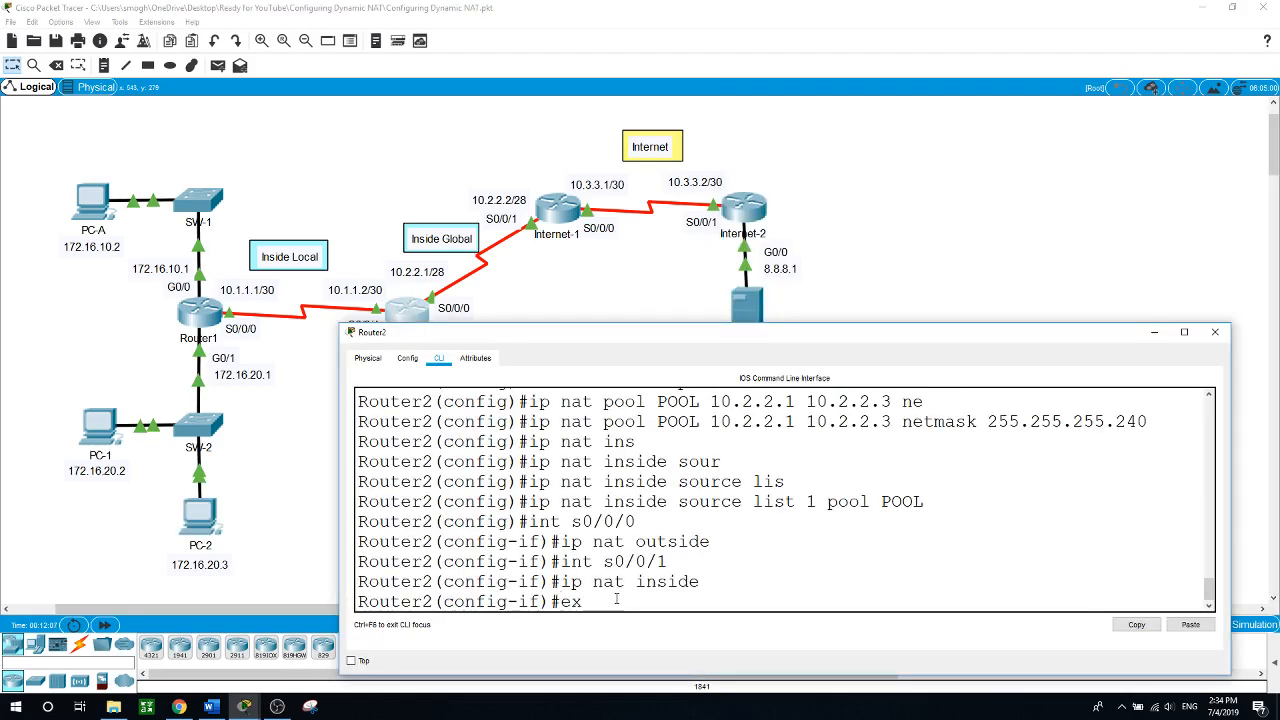
key(Return)
text(exit)
key(Return)
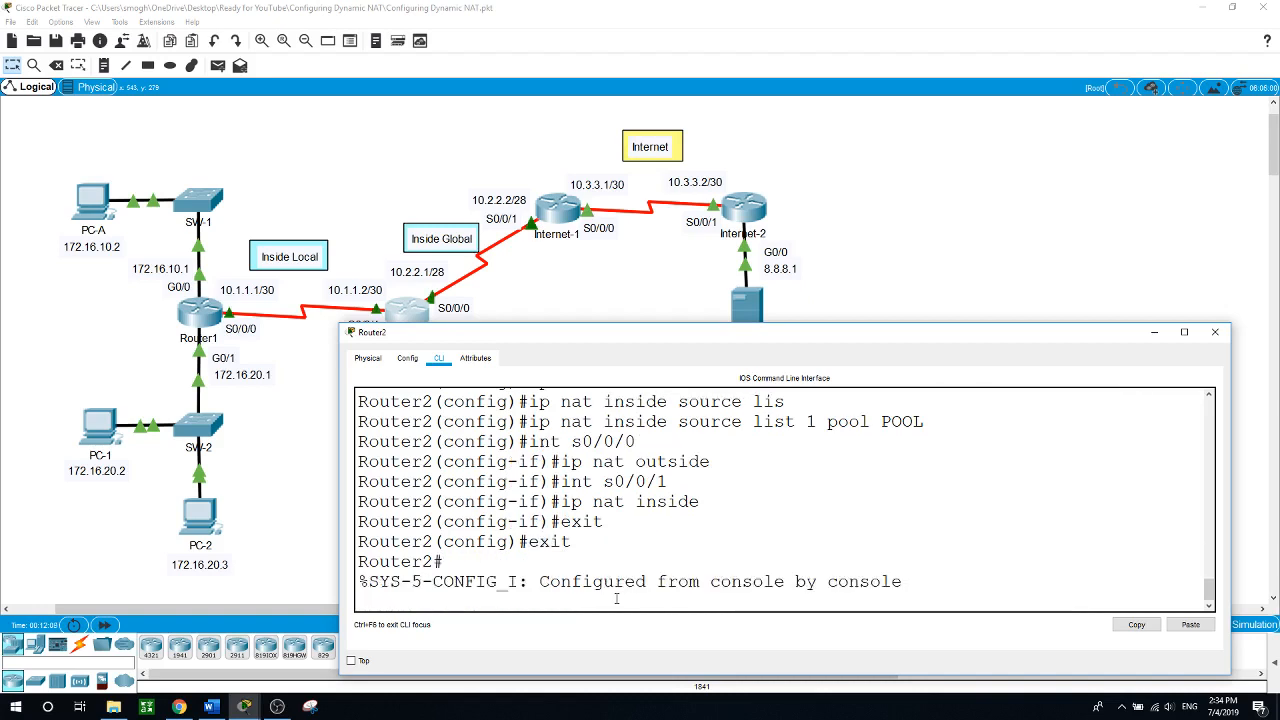
Display Router2's NAT translation table with show ip nat translations and make the full table visible
key(Return)
text(shw)
key(BackSpace)
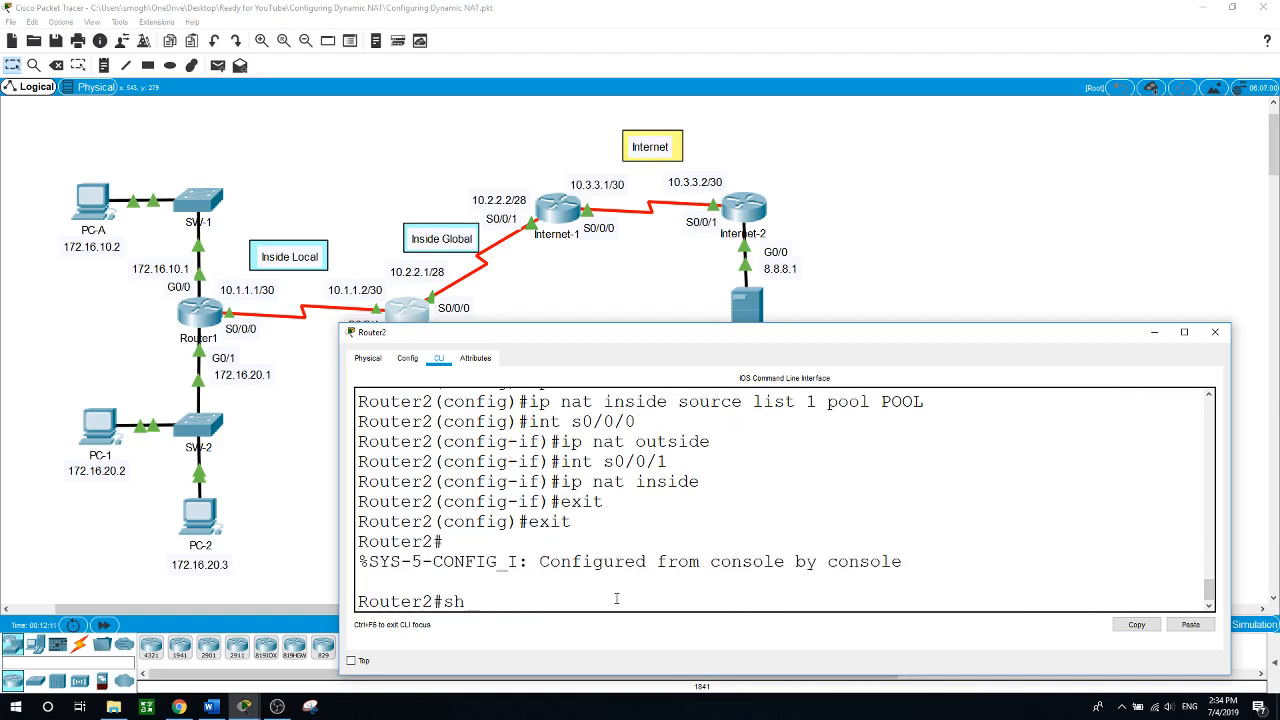
text(ow ip nat tr)
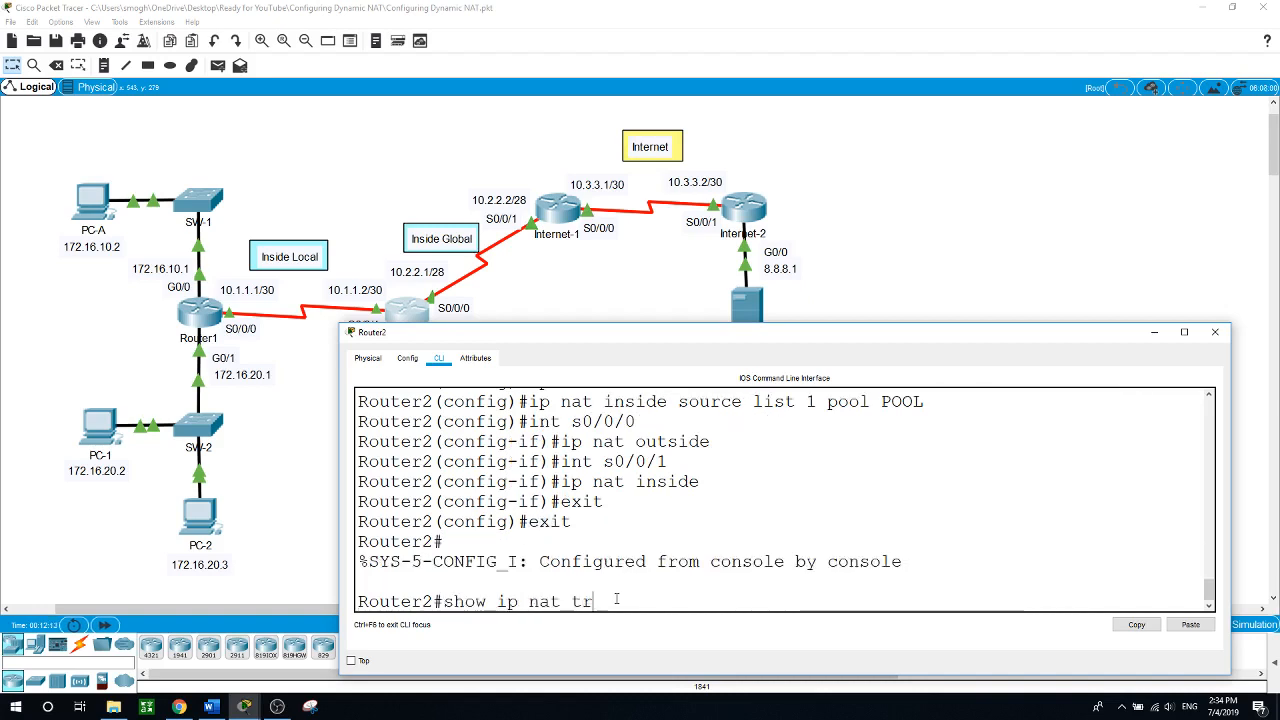
key(Tab)
key(Return)
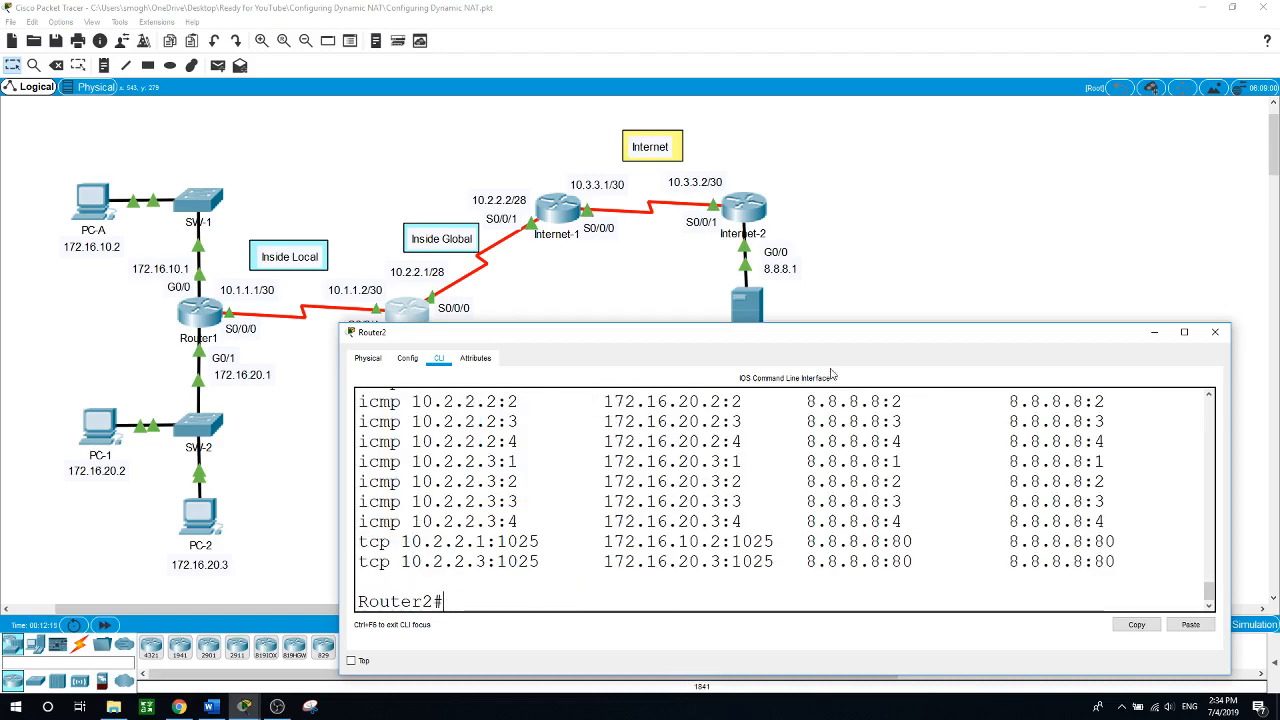
drag(845, 327, 845, 79)
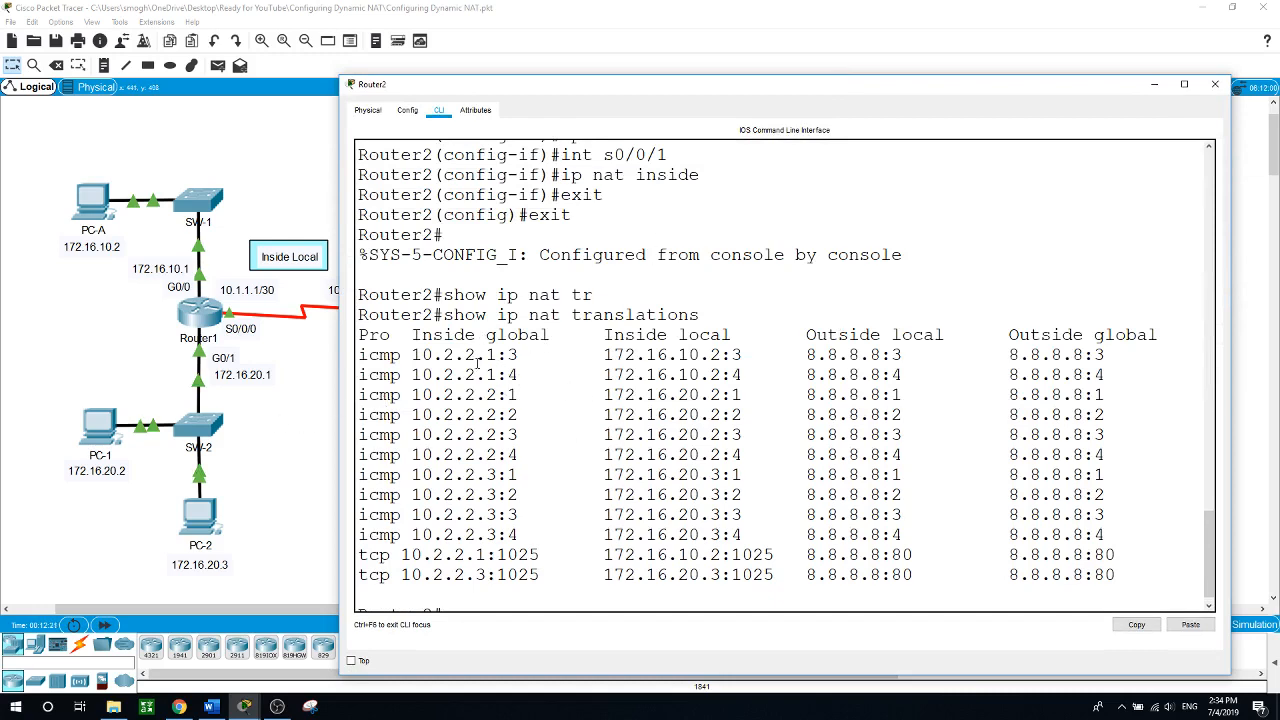
Examine the ICMP entries and PC-A's TCP entry in the translation table, comparing inside and outside addresses and port numbers
drag(625, 88, 833, 120)
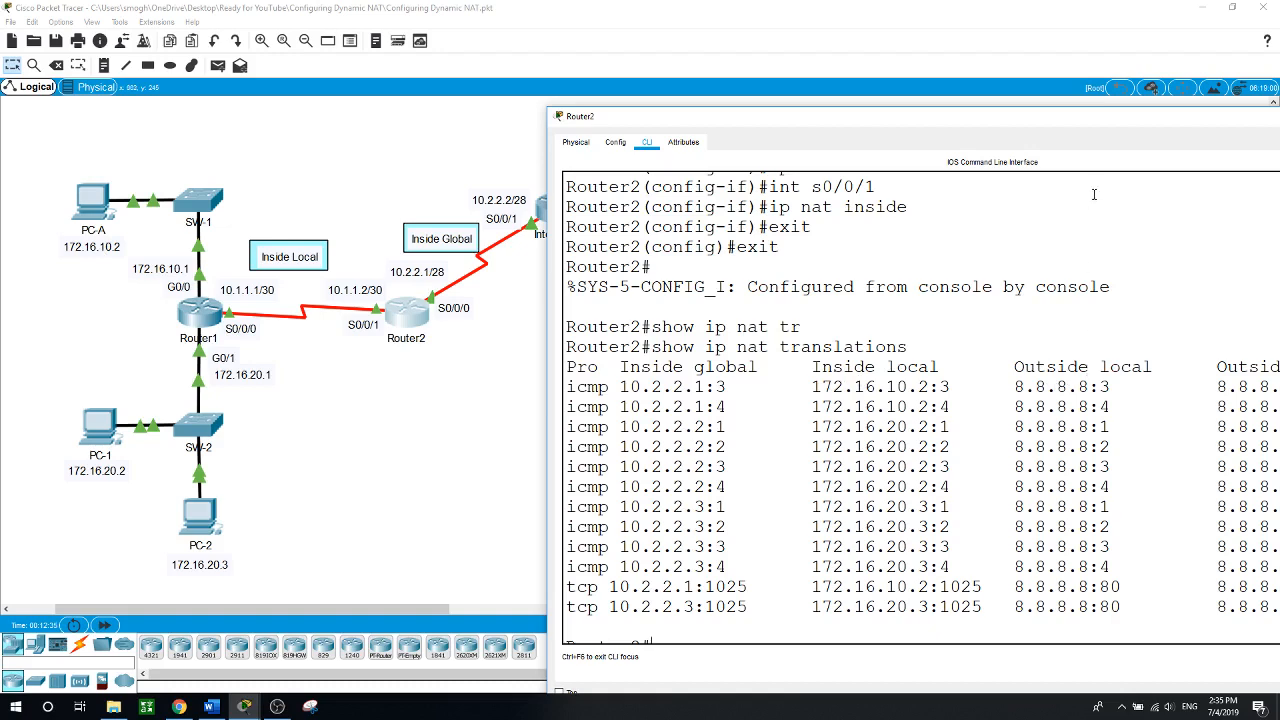
drag(1108, 124, 1028, 140)
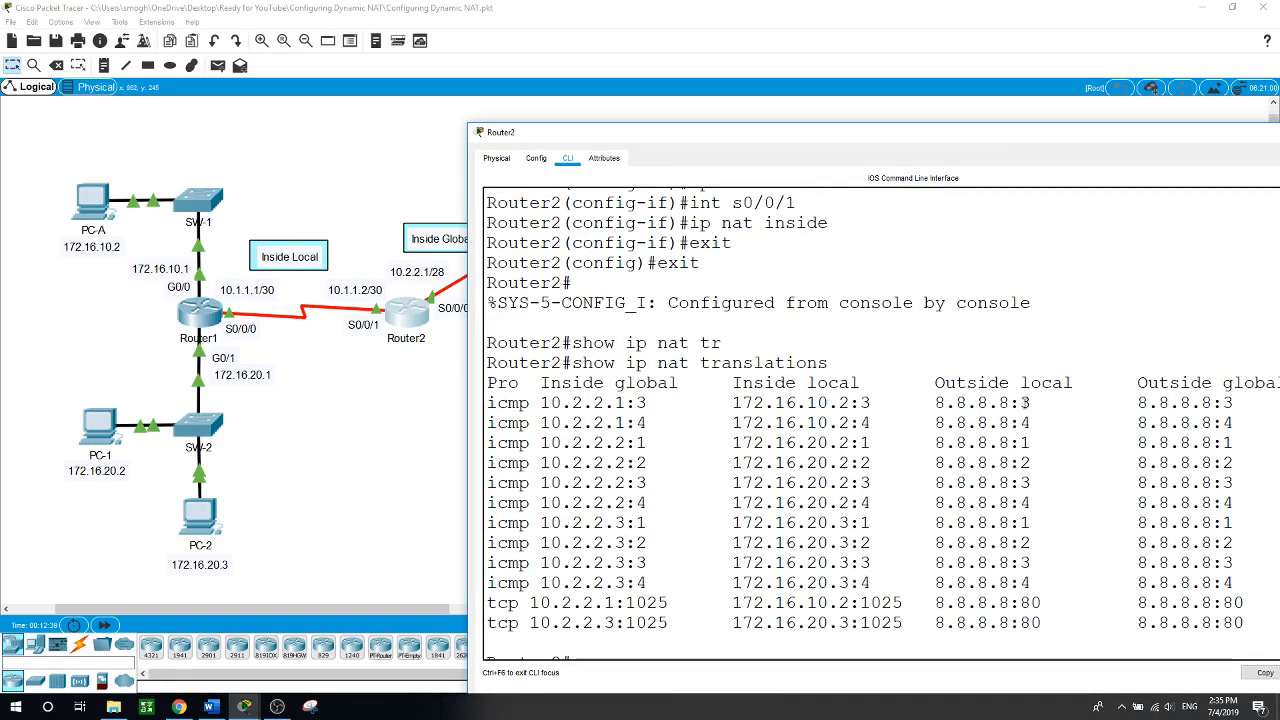
drag(1022, 402, 1052, 403)
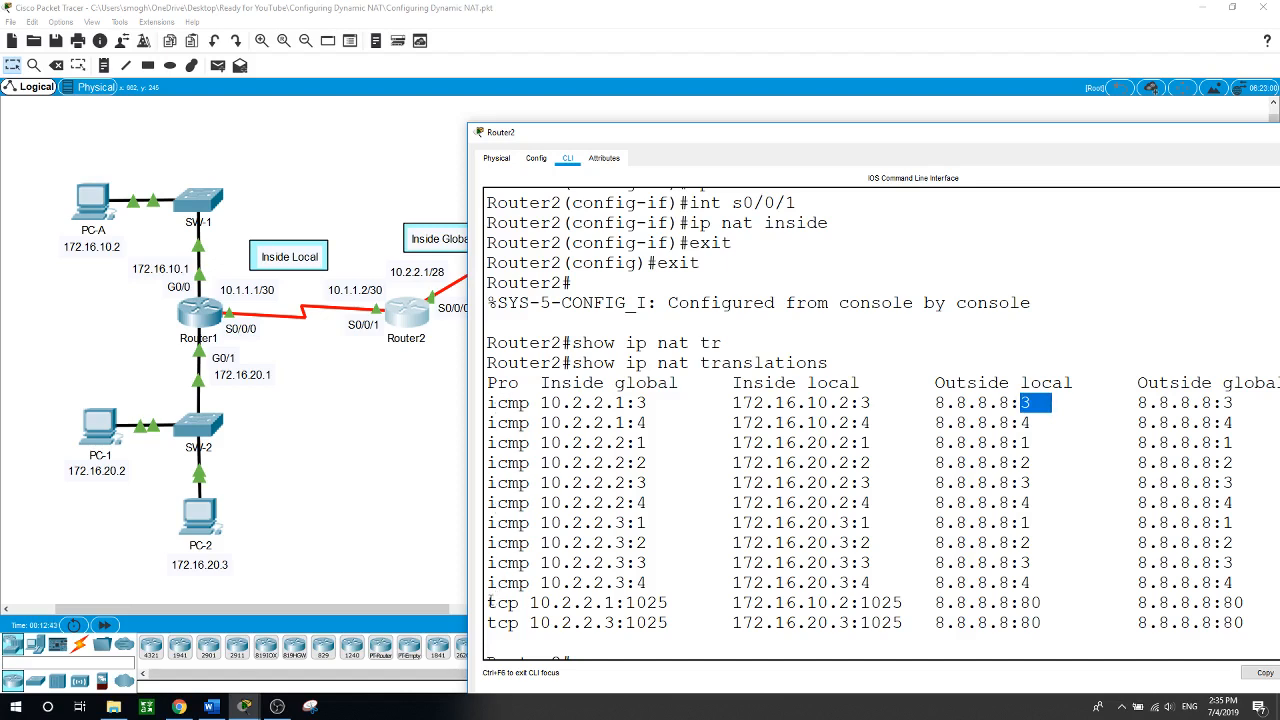
drag(489, 601, 520, 604)
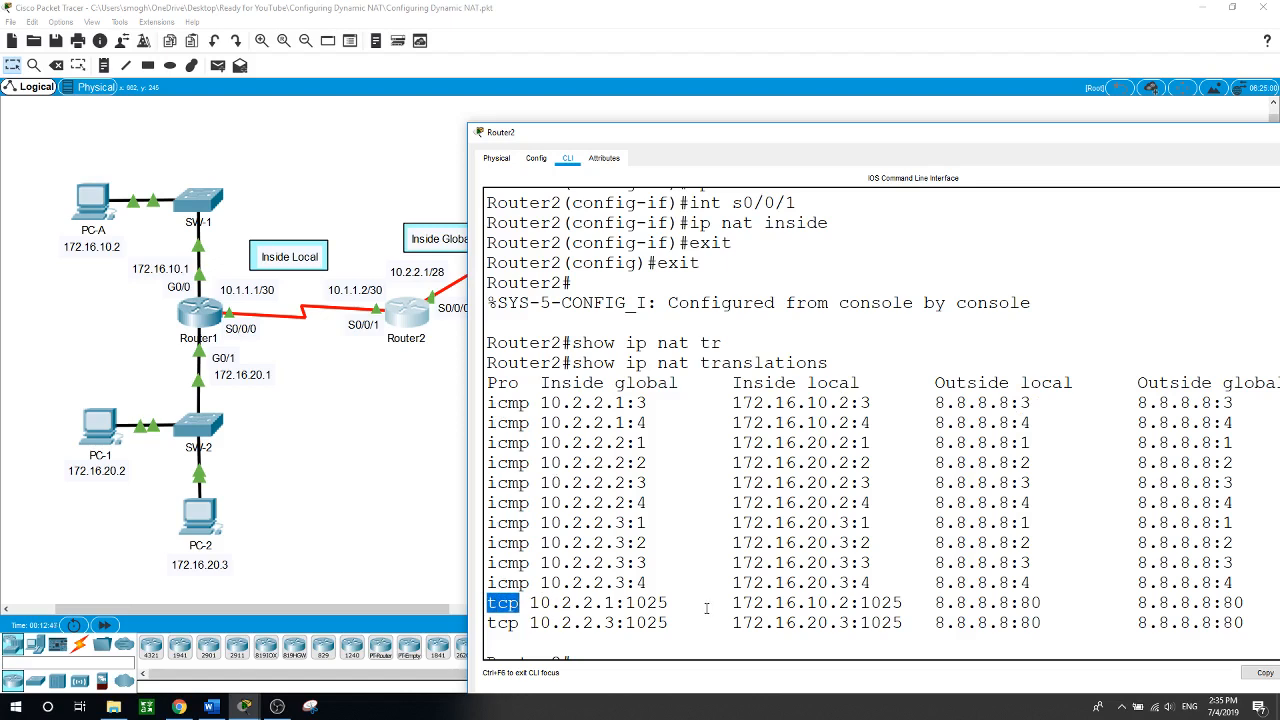
drag(733, 602, 786, 603)
drag(787, 603, 838, 603)
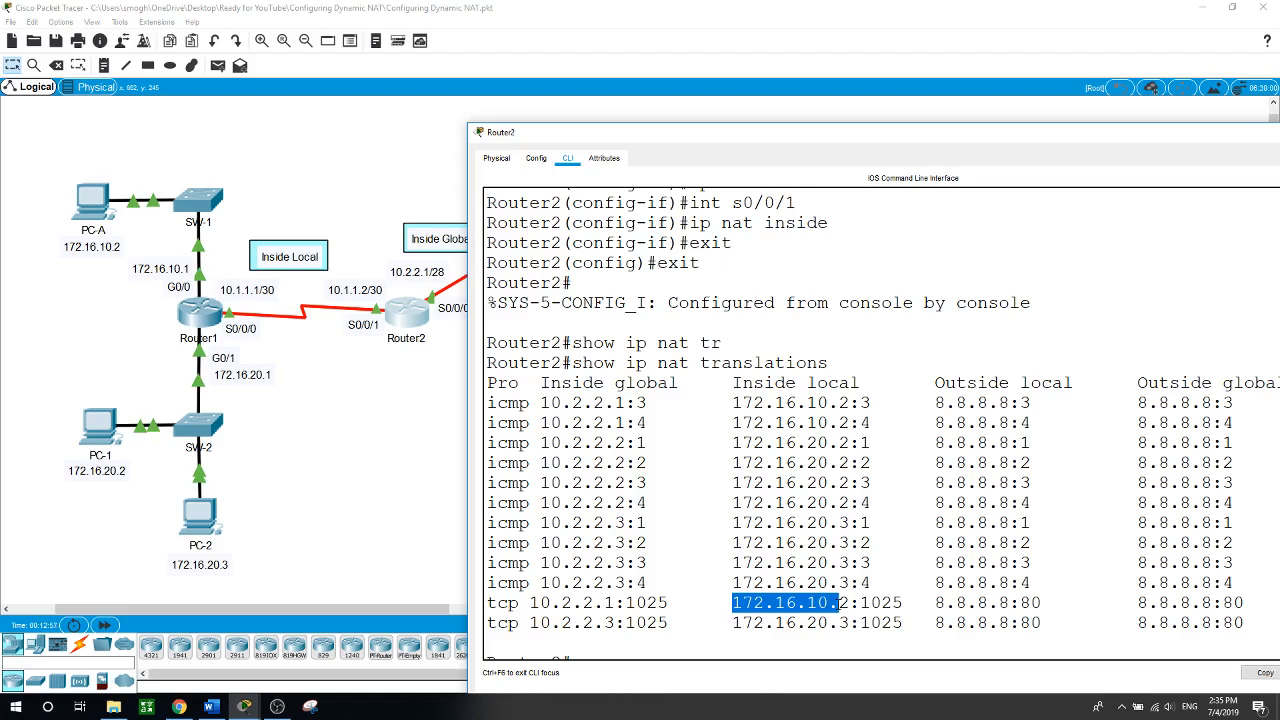
drag(838, 603, 852, 603)
drag(862, 603, 912, 603)
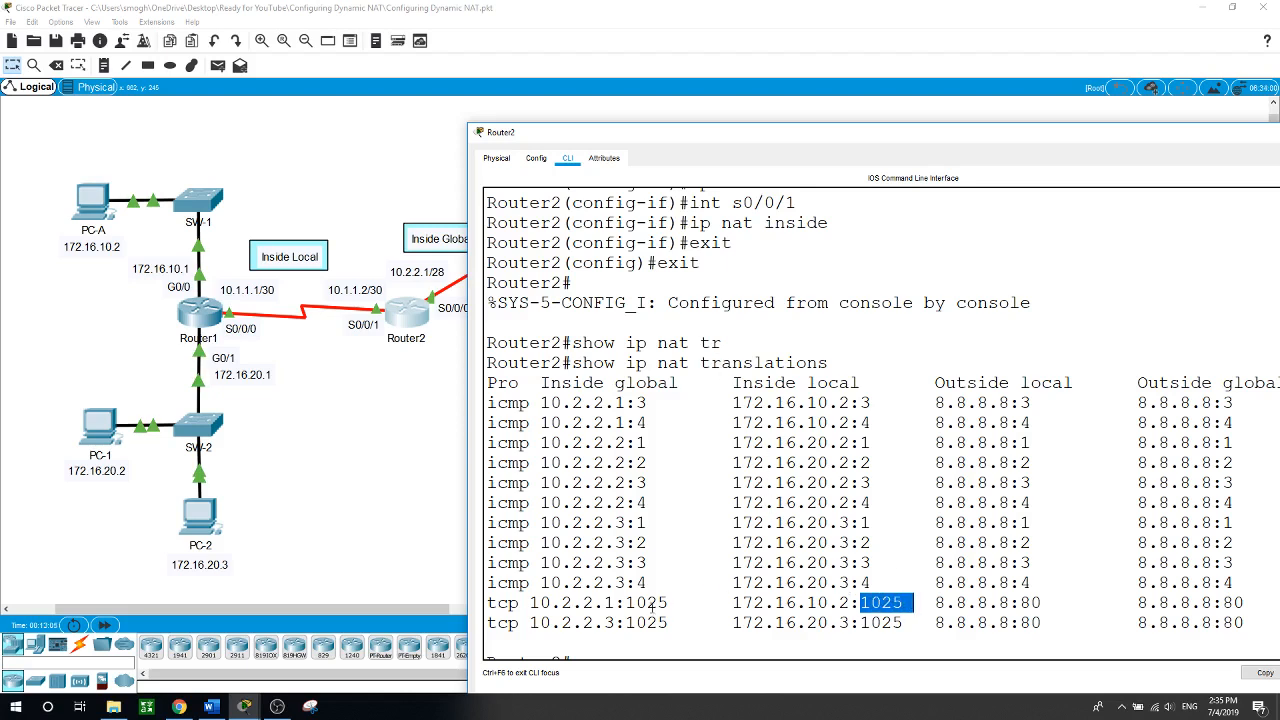
drag(626, 603, 668, 603)
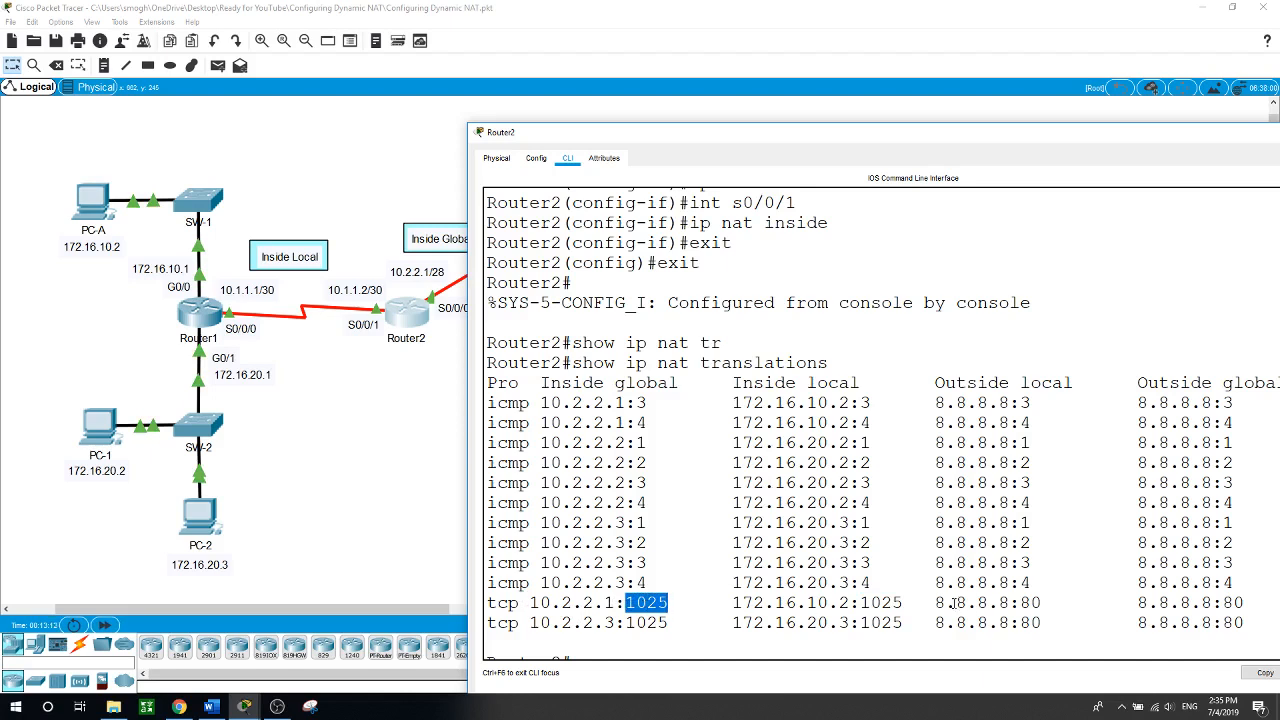
drag(934, 603, 1052, 603)
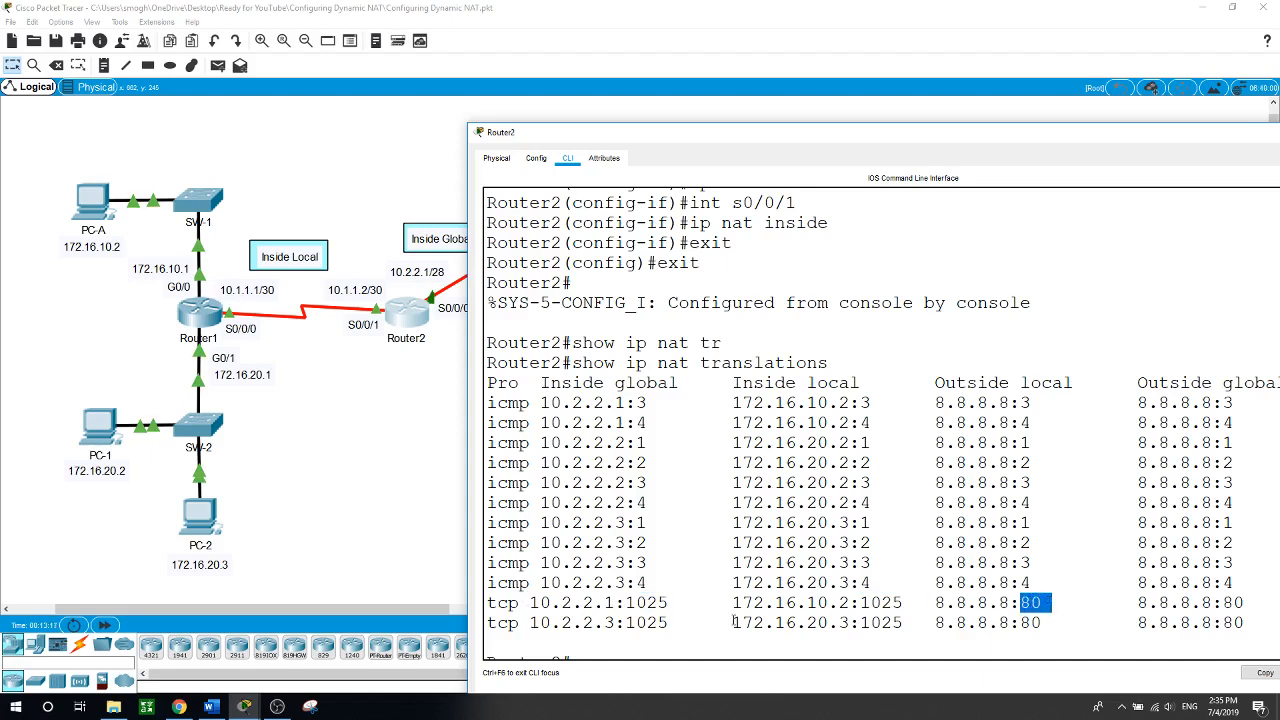
Examine PC-2's TCP entry in the translation table, checking its source ports and the outside address and port, then return to the topology
scroll(760, 540, down, 1)
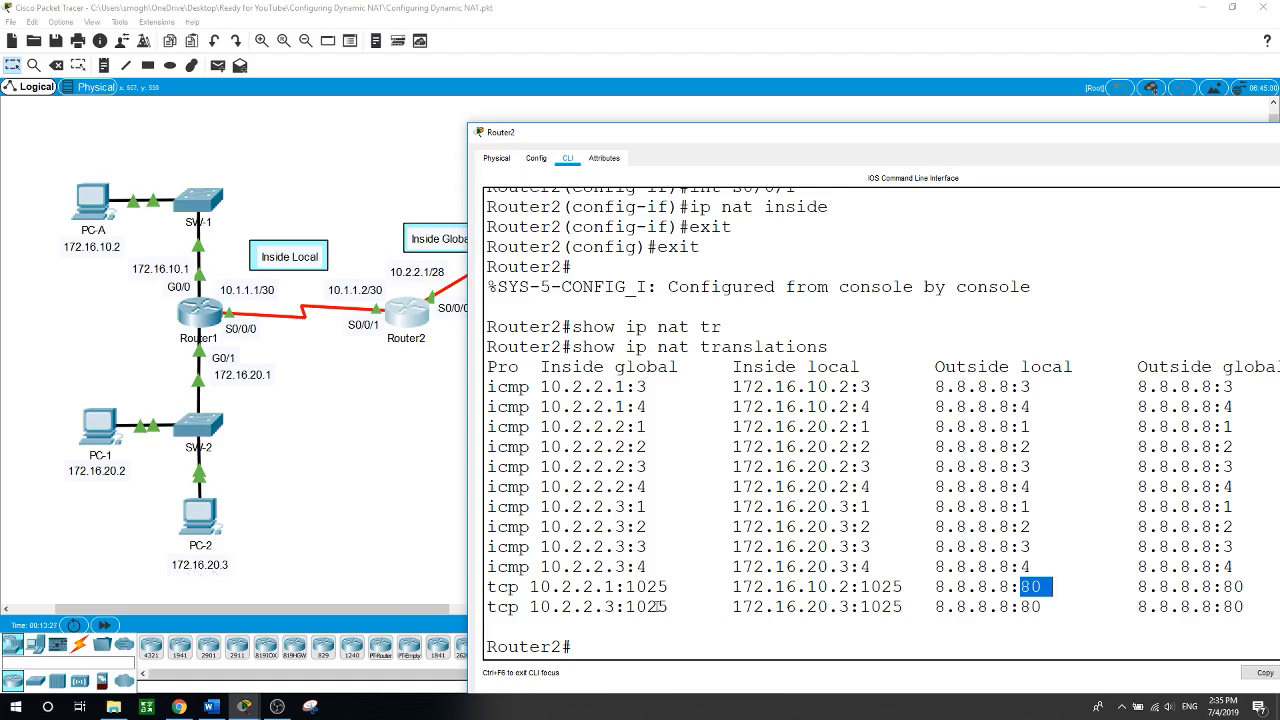
drag(626, 607, 692, 607)
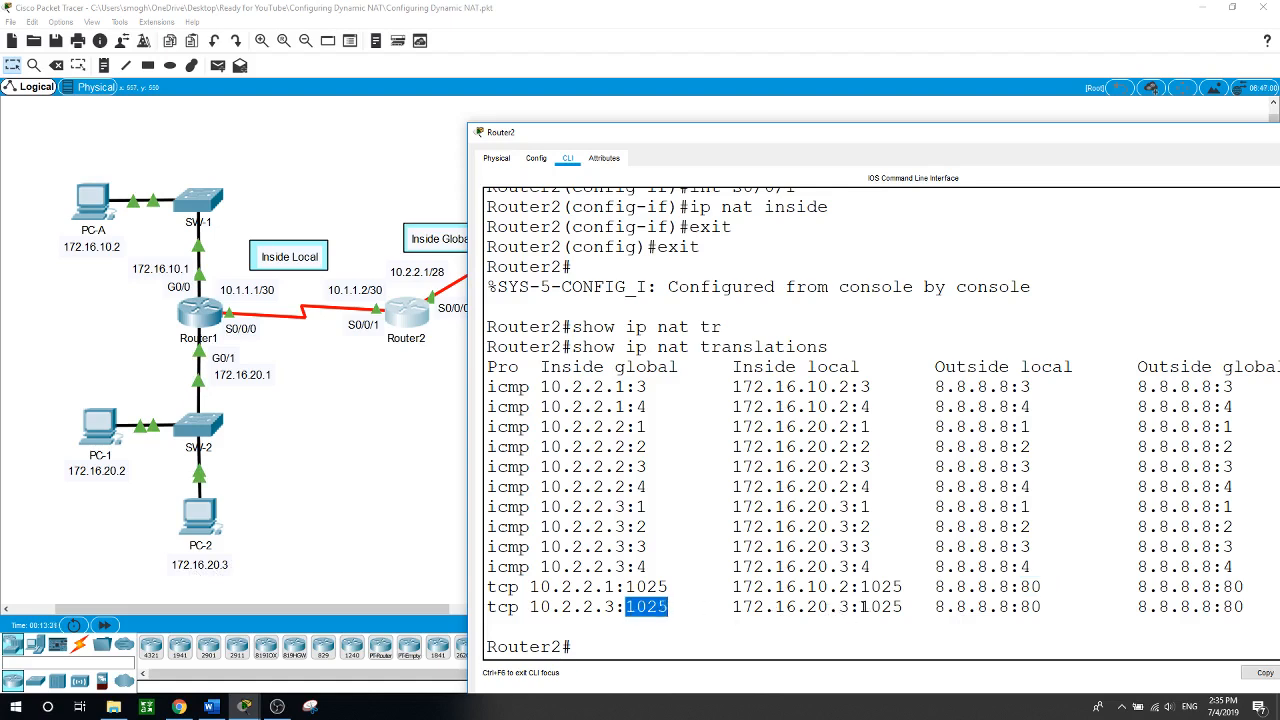
drag(862, 607, 924, 607)
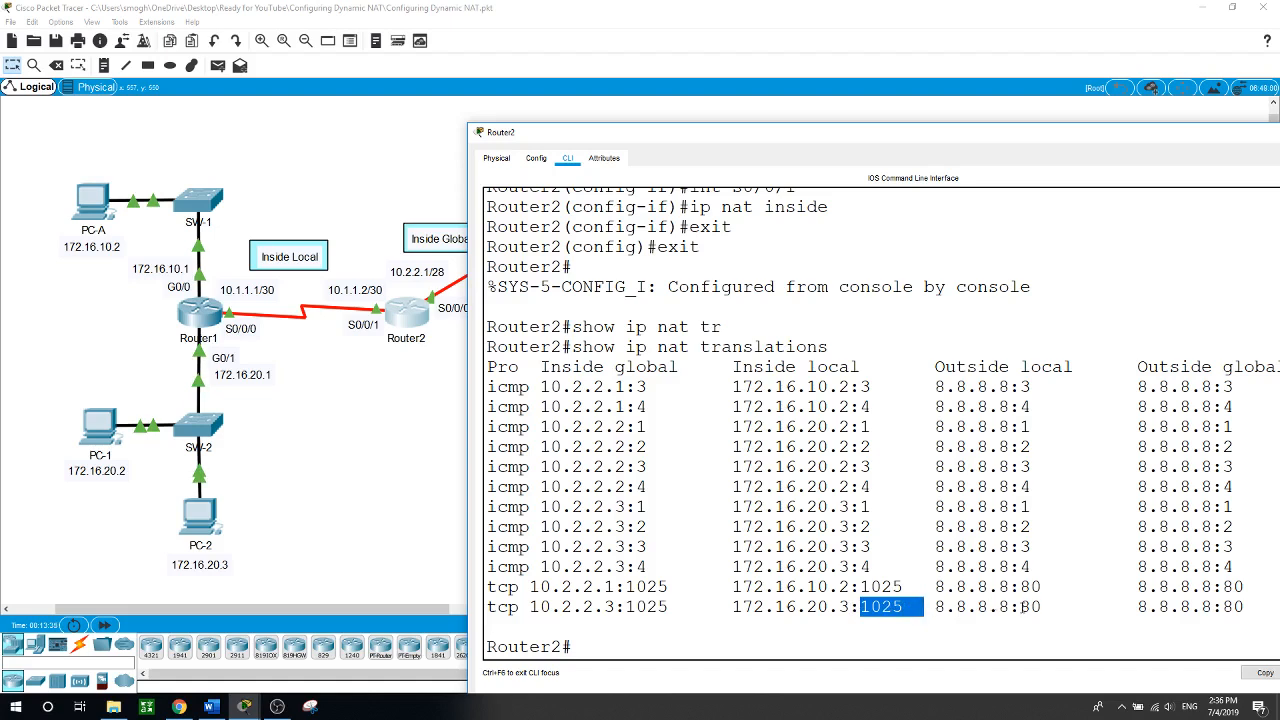
drag(1020, 607, 1054, 607)
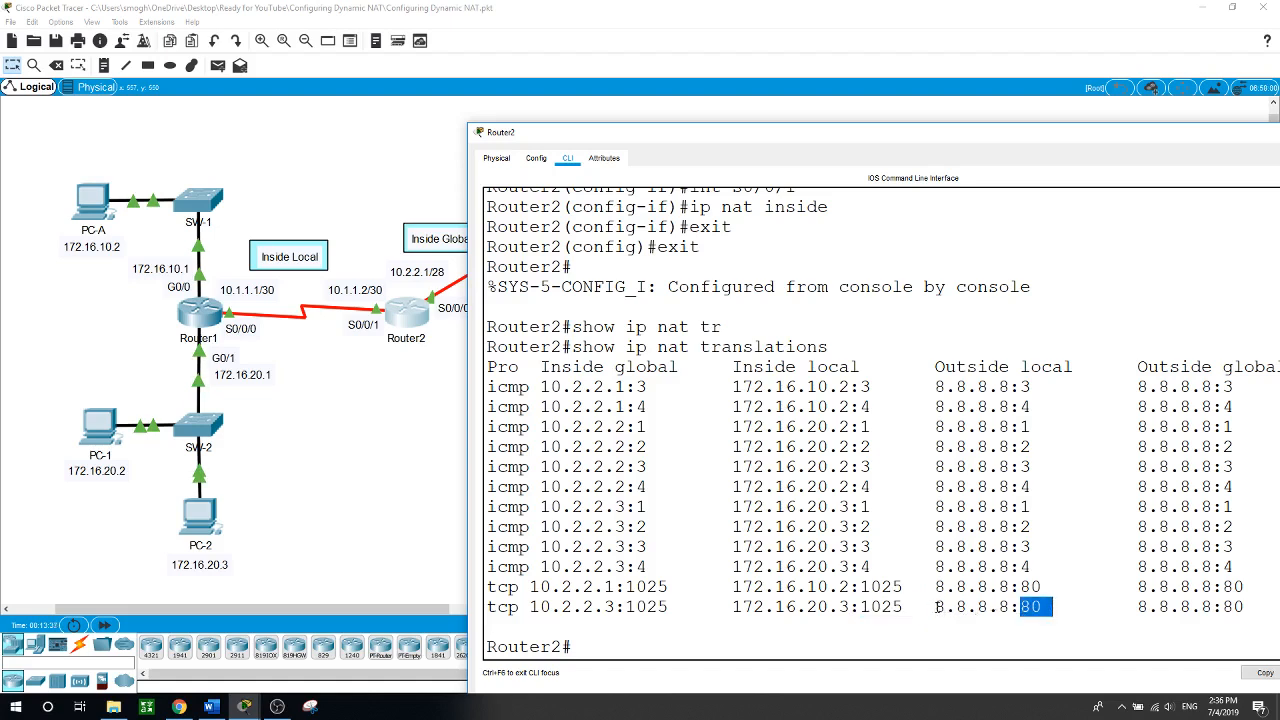
drag(934, 607, 1047, 607)
click(410, 538)
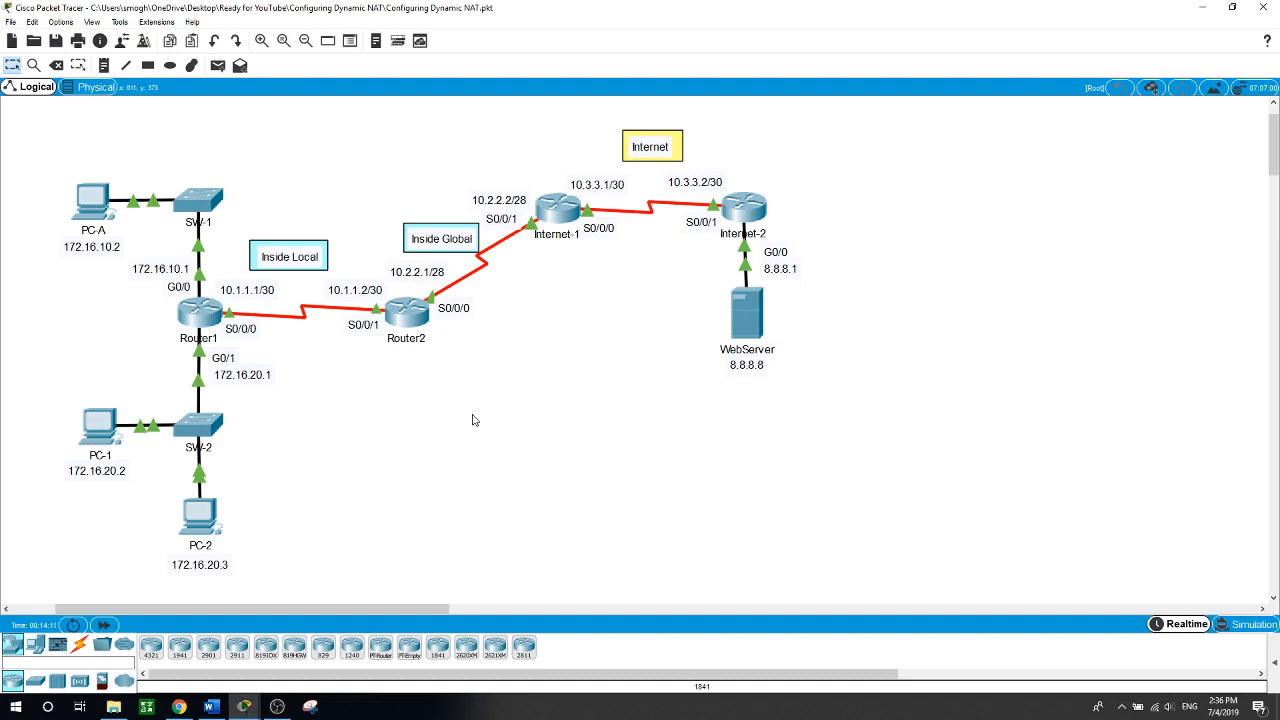
click(310, 706)
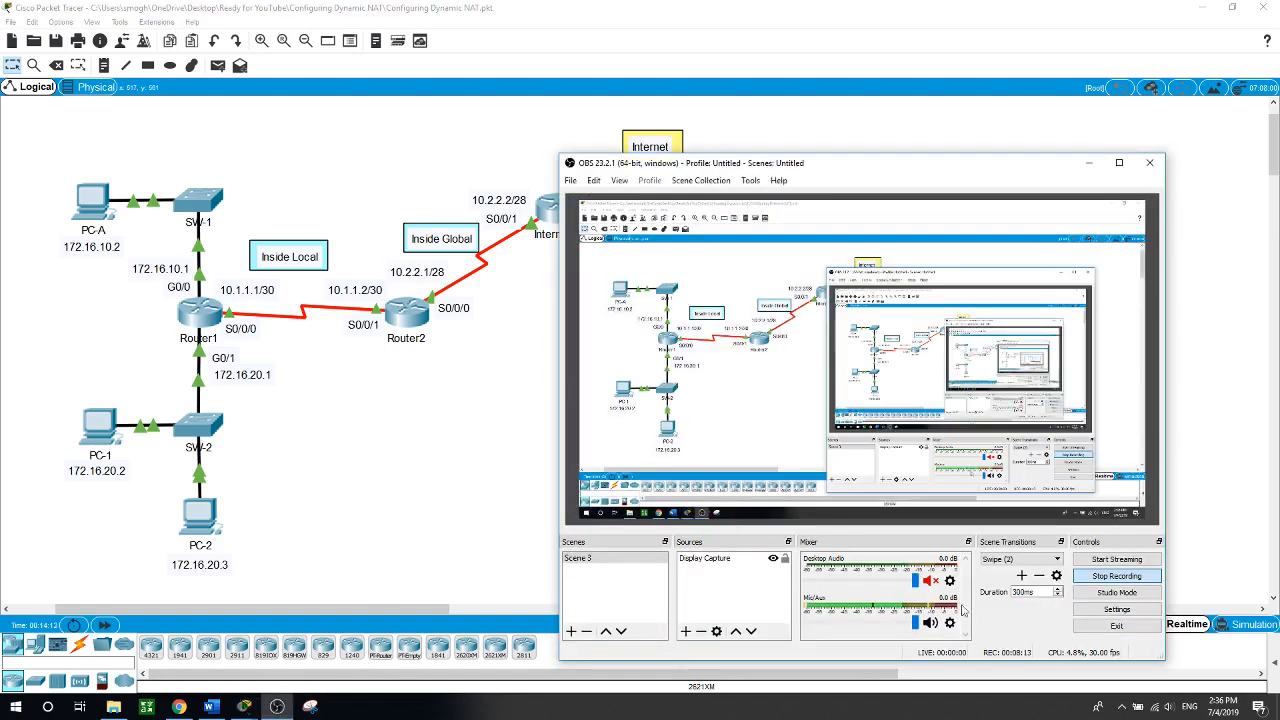